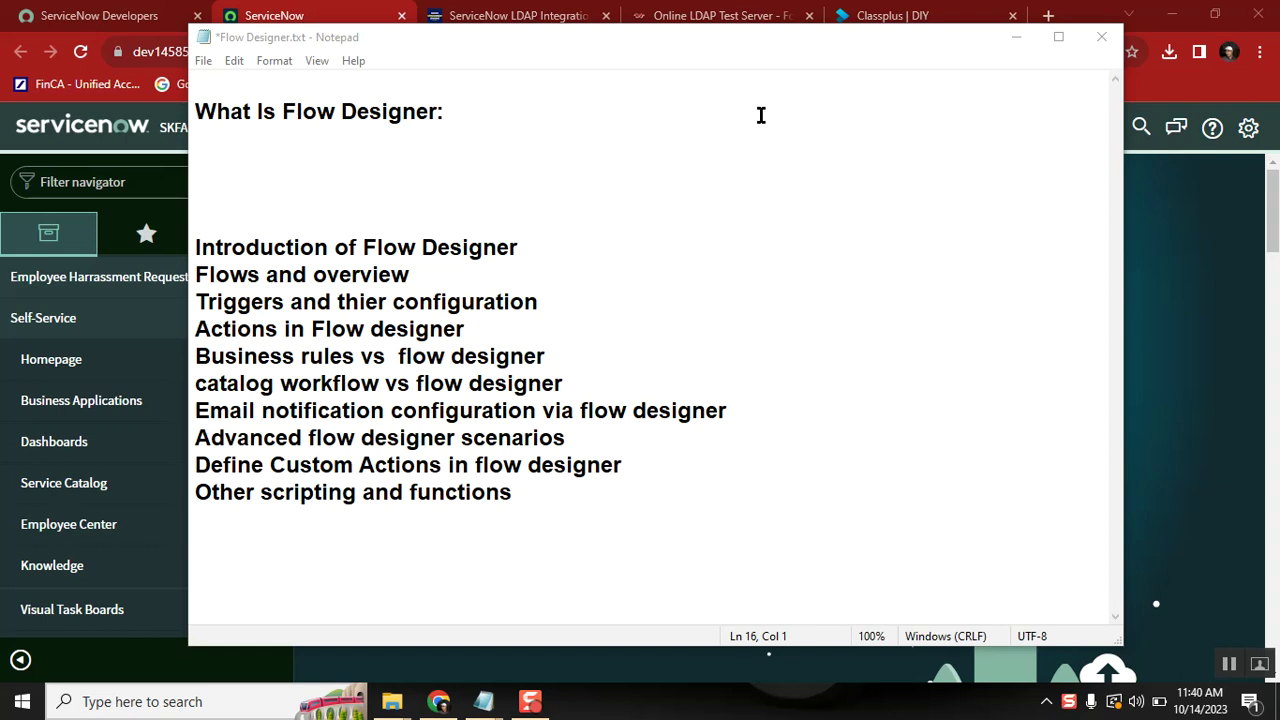
Step: Review the topic outline in the Flow Designer.txt notes in Notepad, highlighting "Flow" in the heading
click(1008, 40)
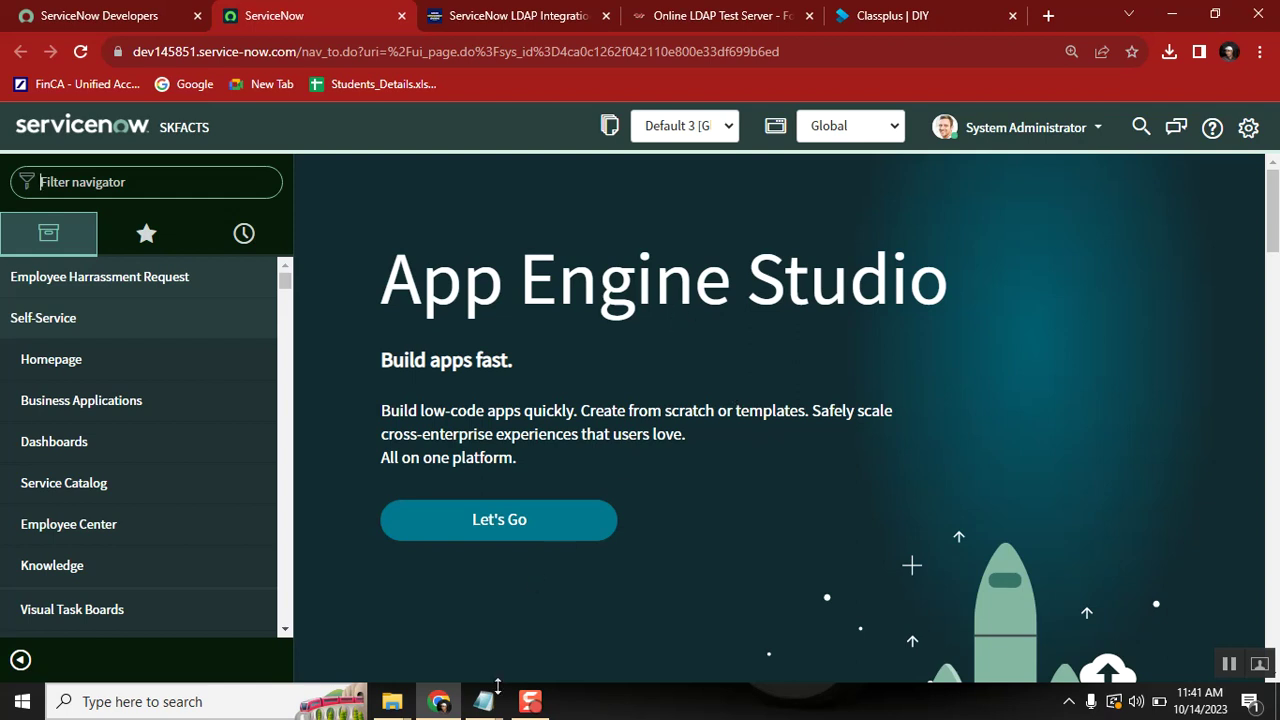
mouse_move(483, 701)
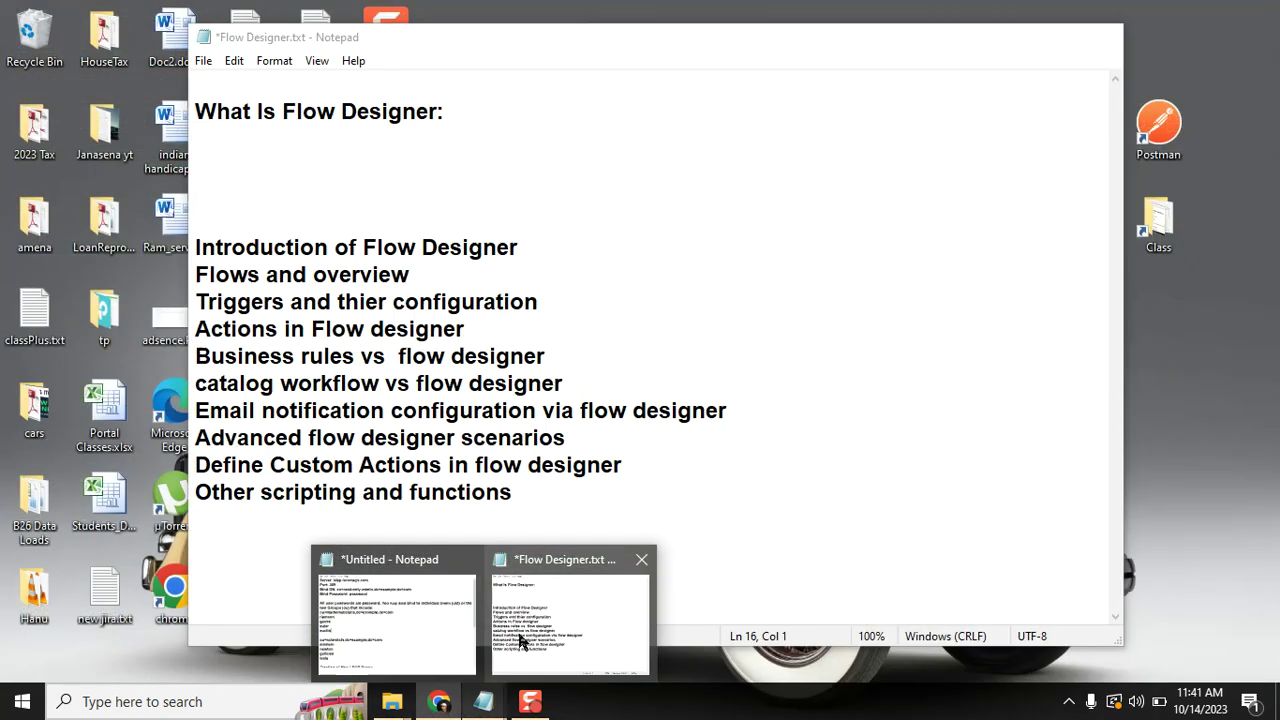
click(519, 641)
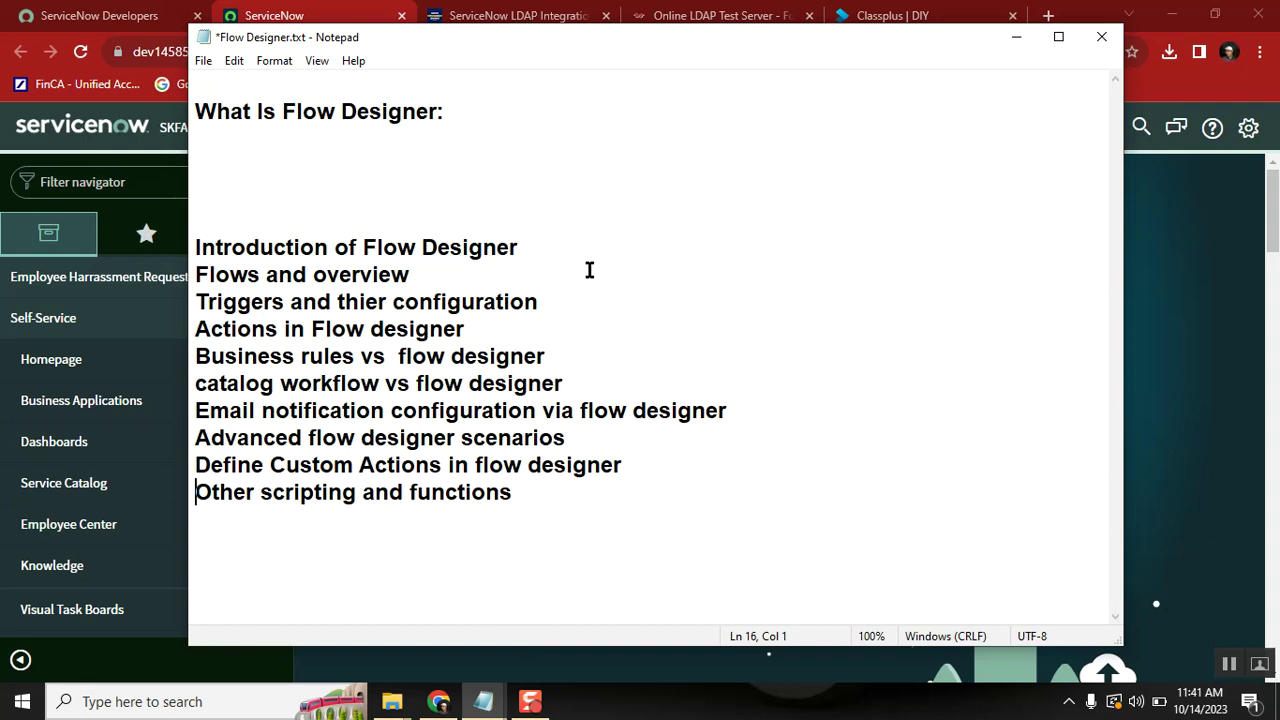
click(556, 168)
double_click(290, 107)
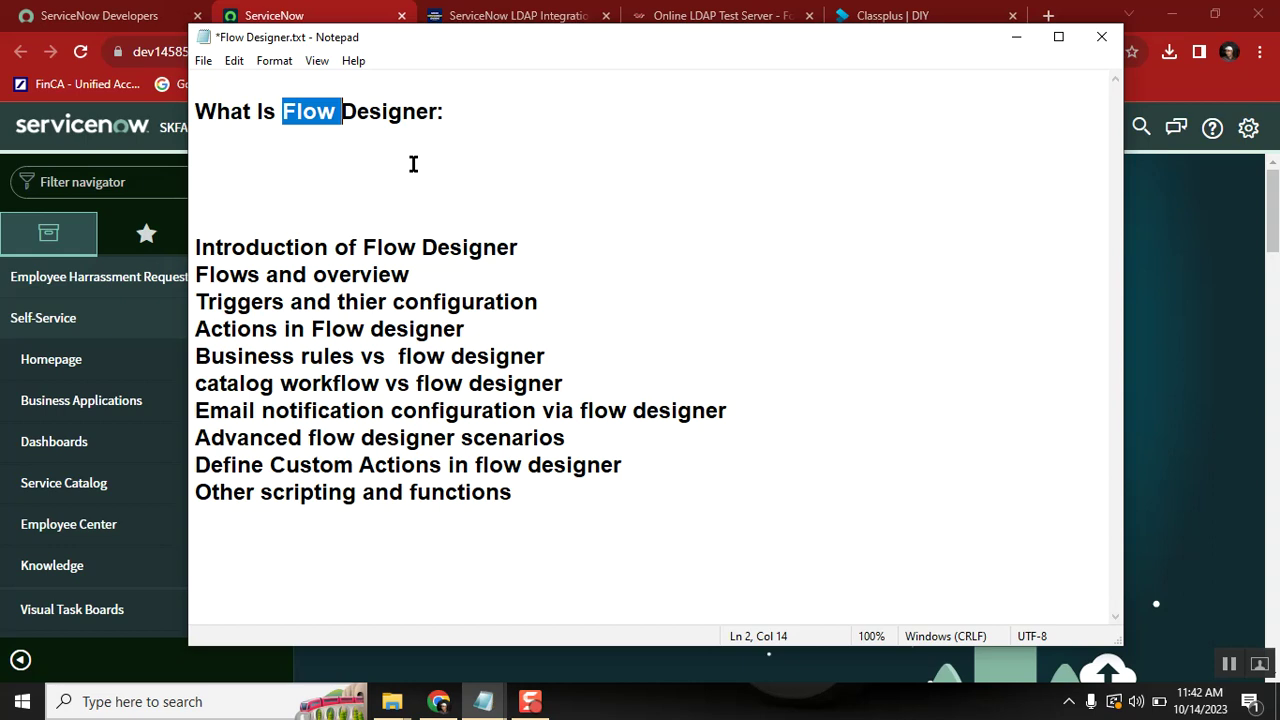
click(368, 150)
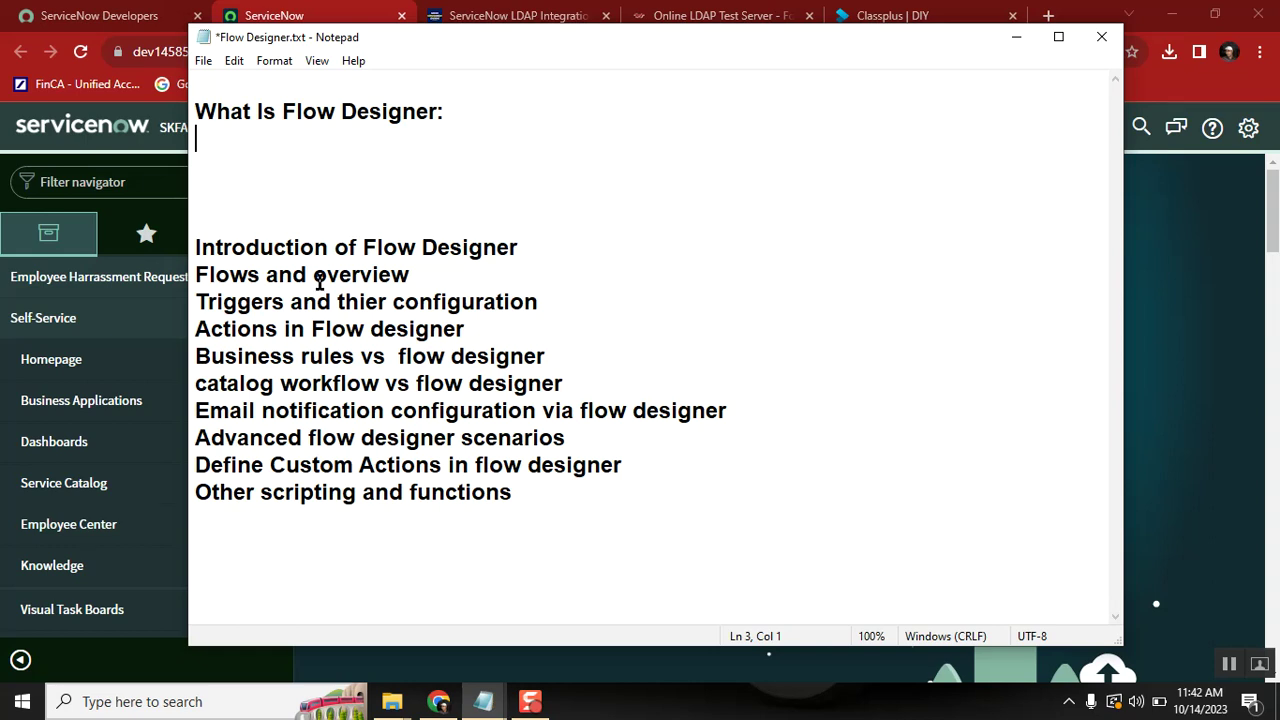
Step: Switch to ServiceNow in Chrome, filter the navigator for "flow de" and open Flow Designer
click(150, 188)
text(flow ed)
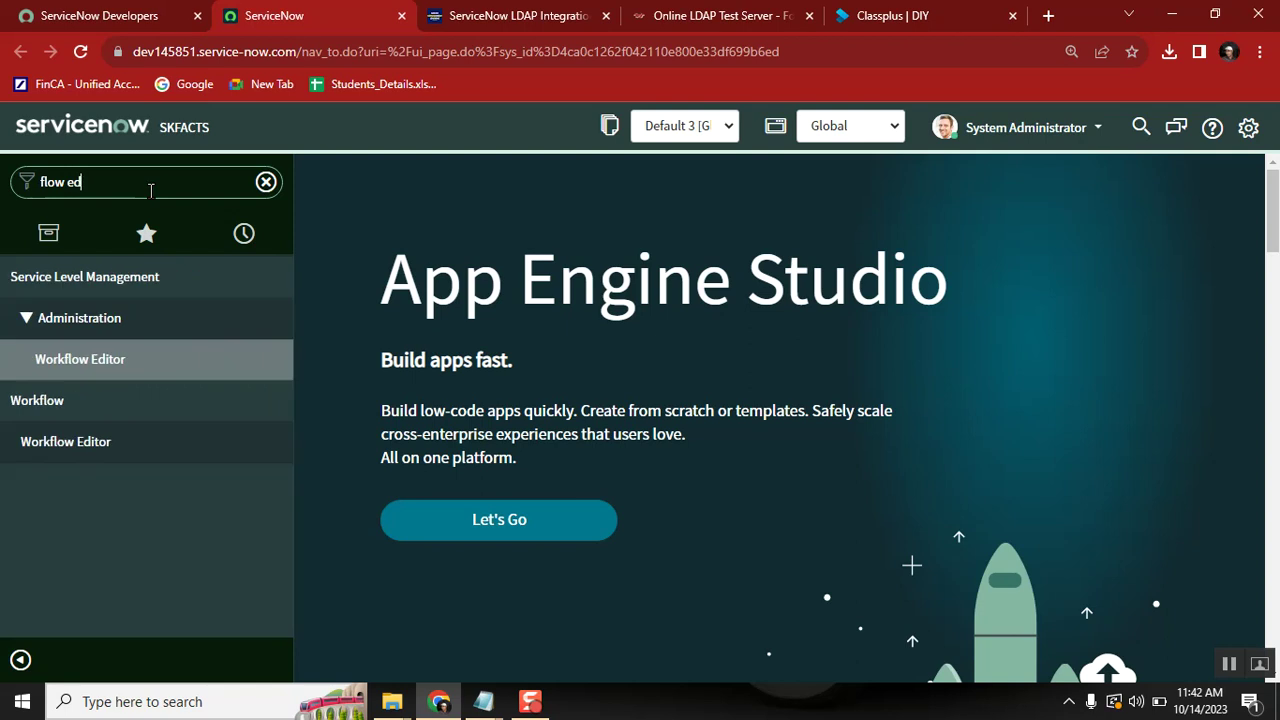
key(BackSpace)
key(BackSpace)
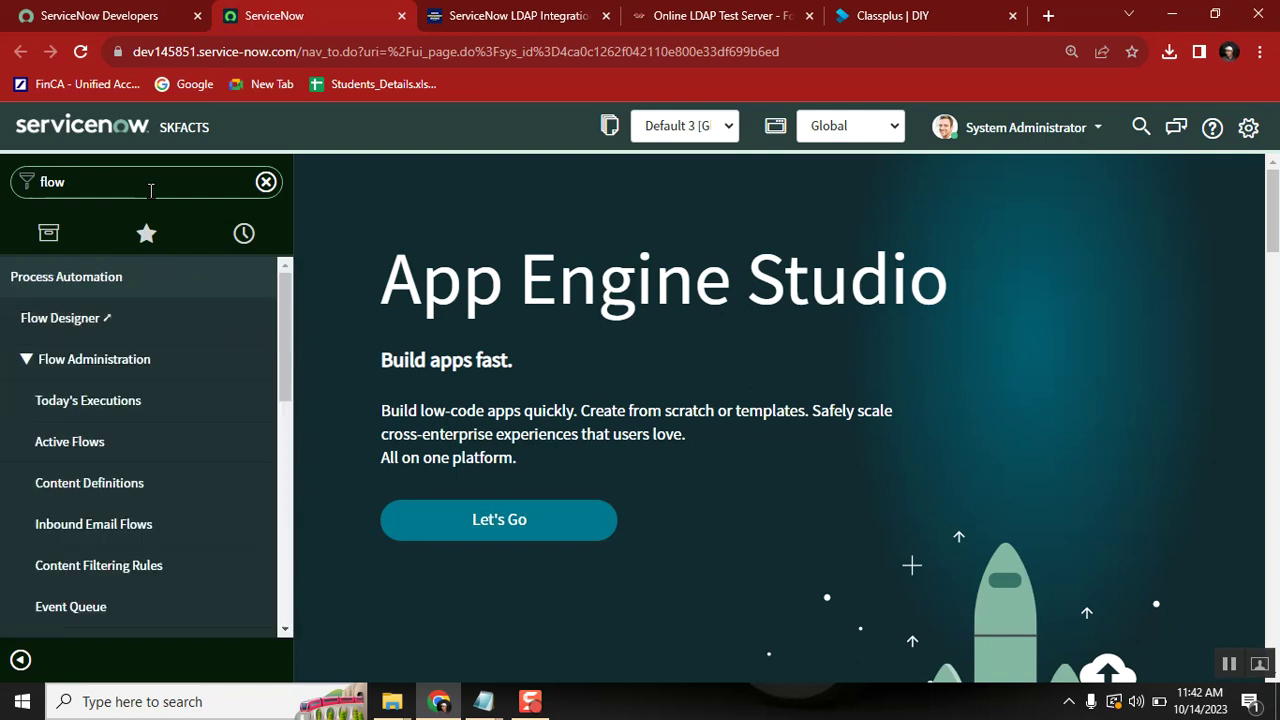
text(de)
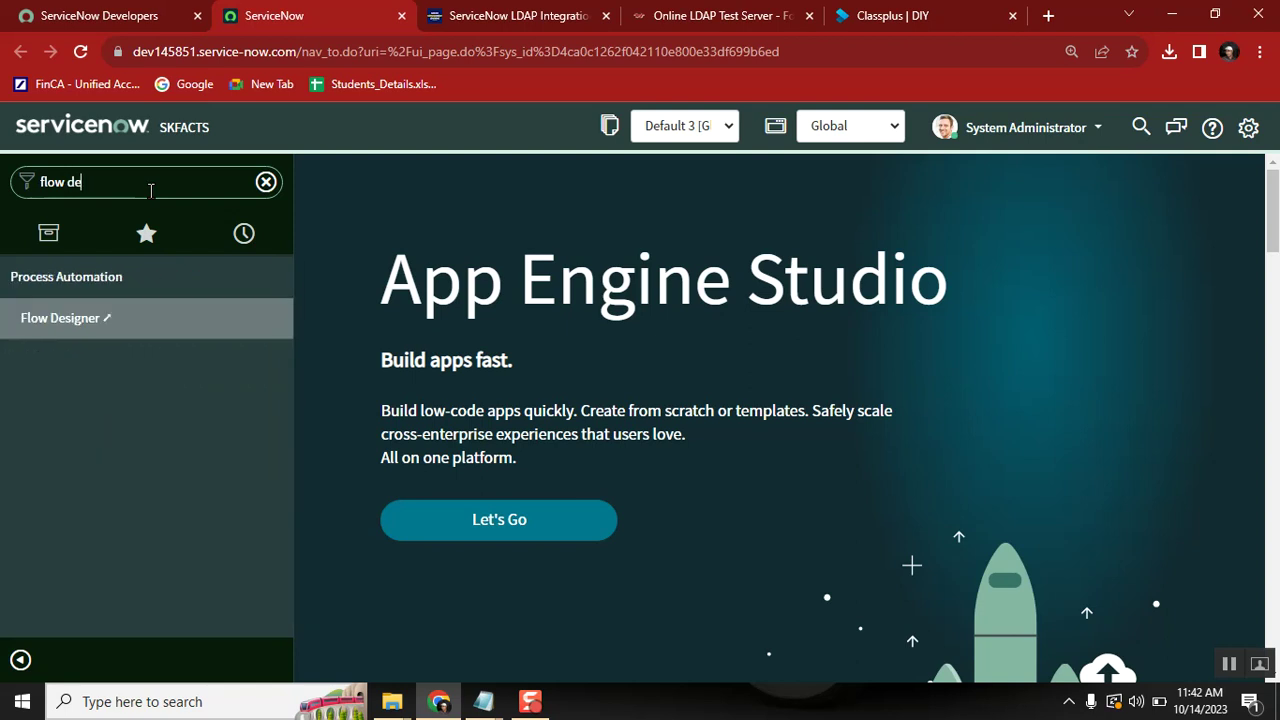
click(75, 317)
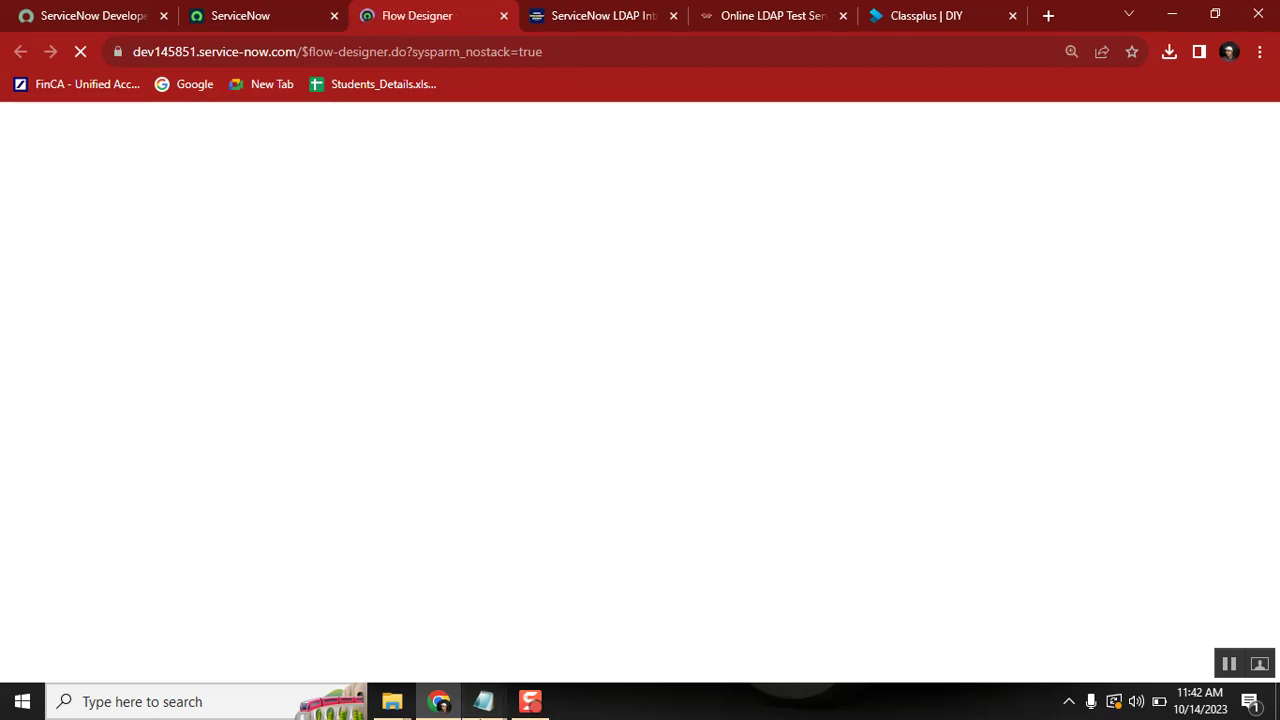
Step: Consult the Flow Designer.txt notes in Notepad and return to the Flow Designer page in Chrome
mouse_move(483, 701)
click(581, 622)
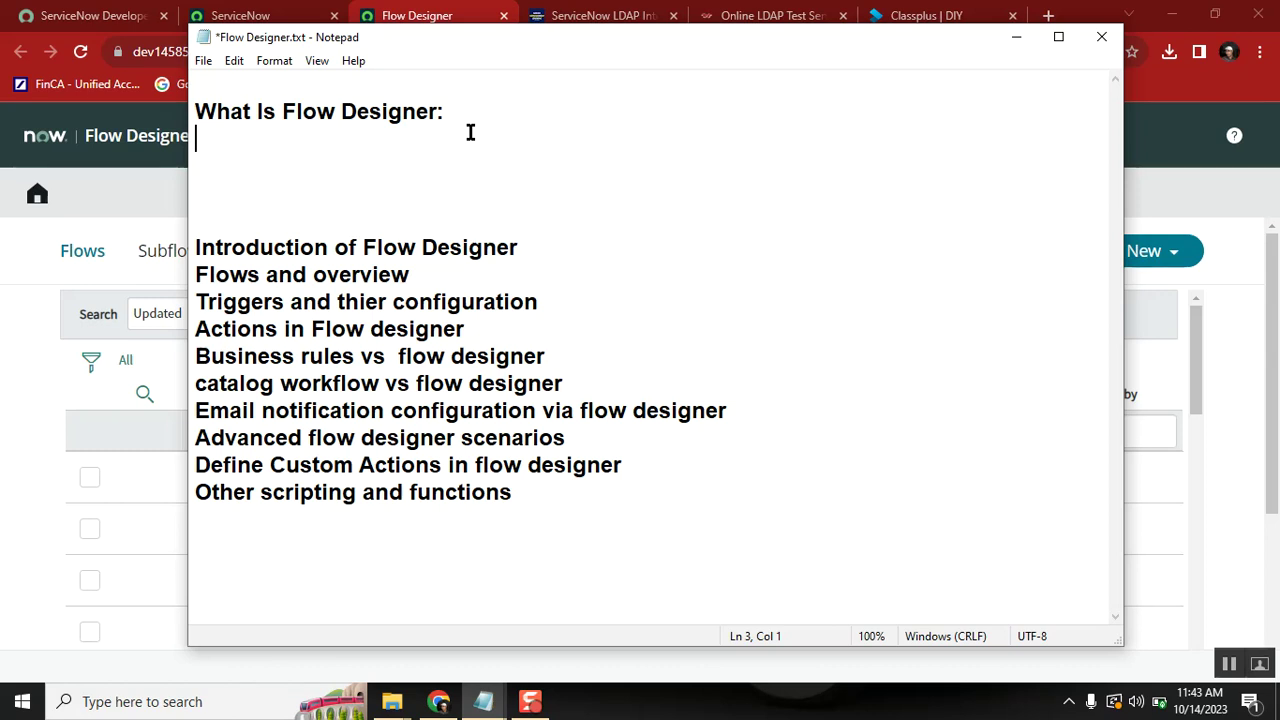
click(328, 159)
click(86, 200)
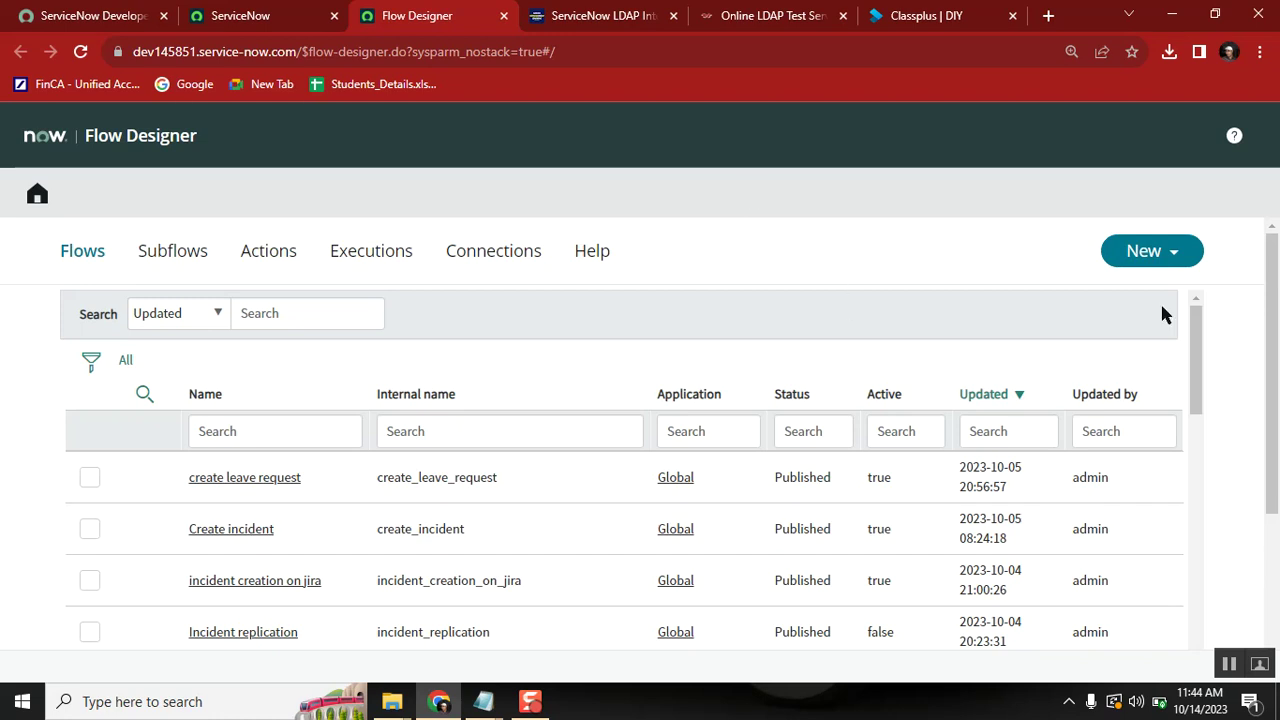
Step: Start a new flow and name it "skfacts flow"
click(1155, 251)
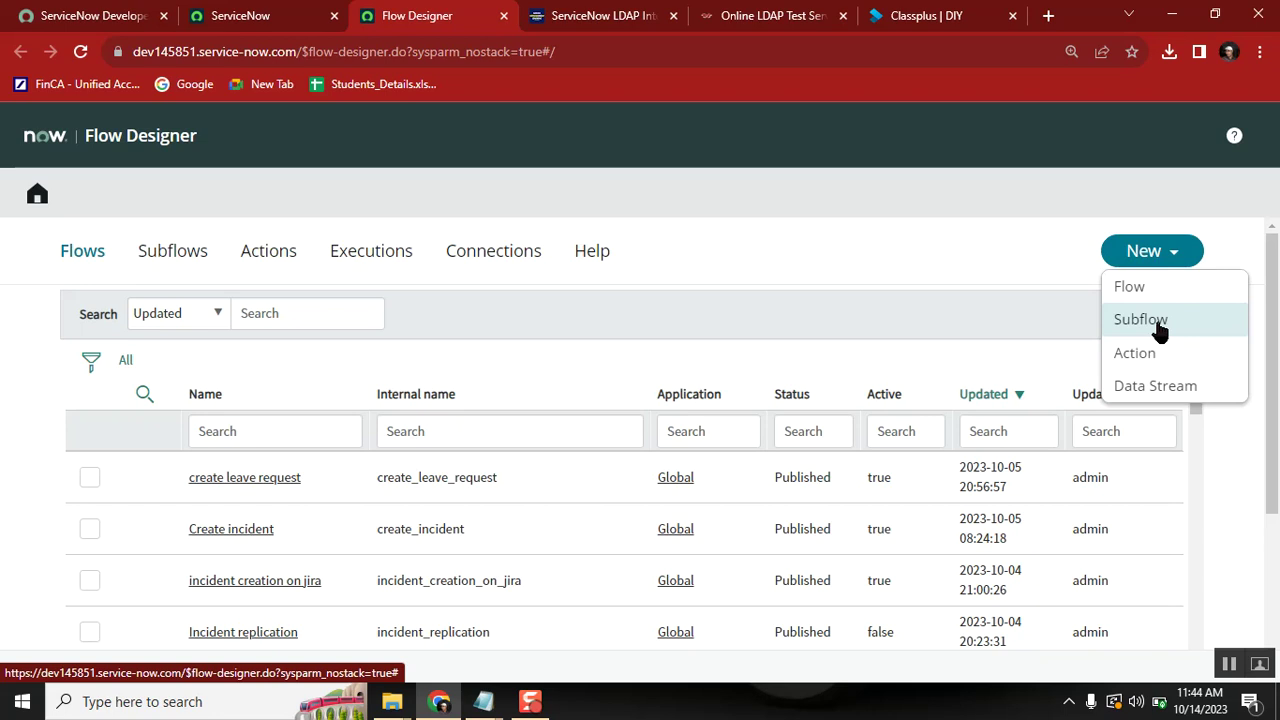
click(1158, 290)
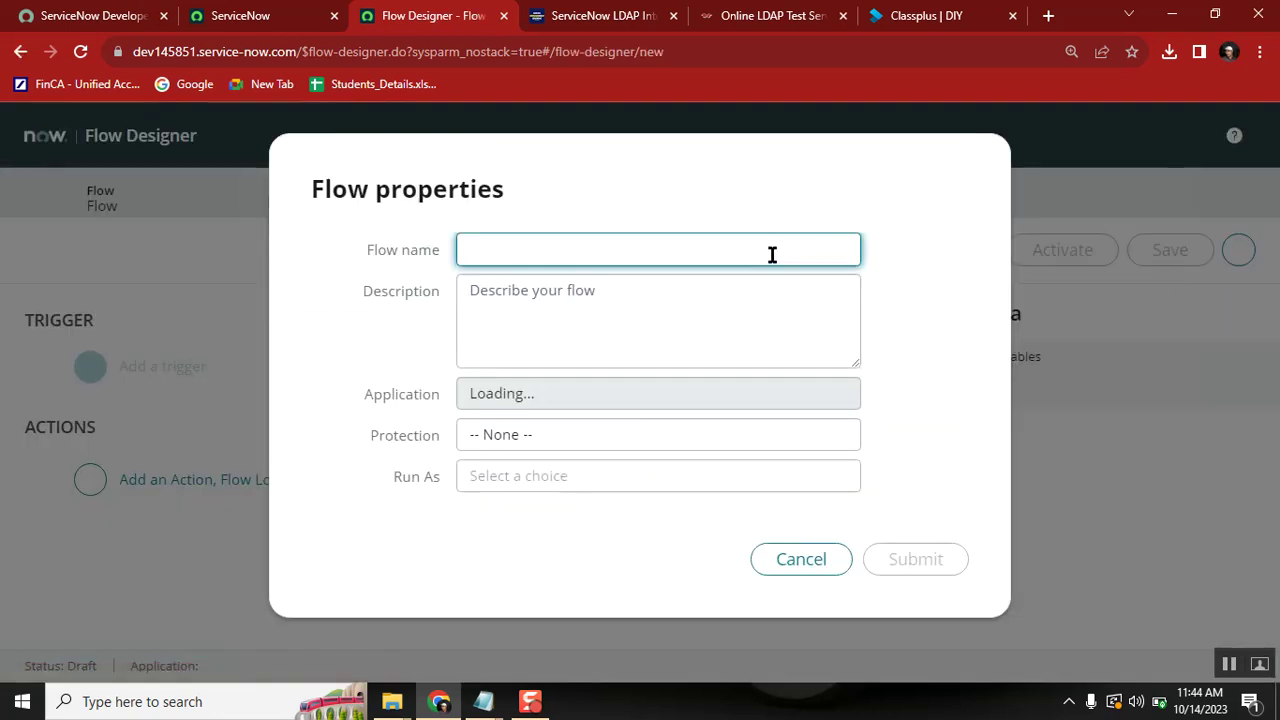
click(729, 253)
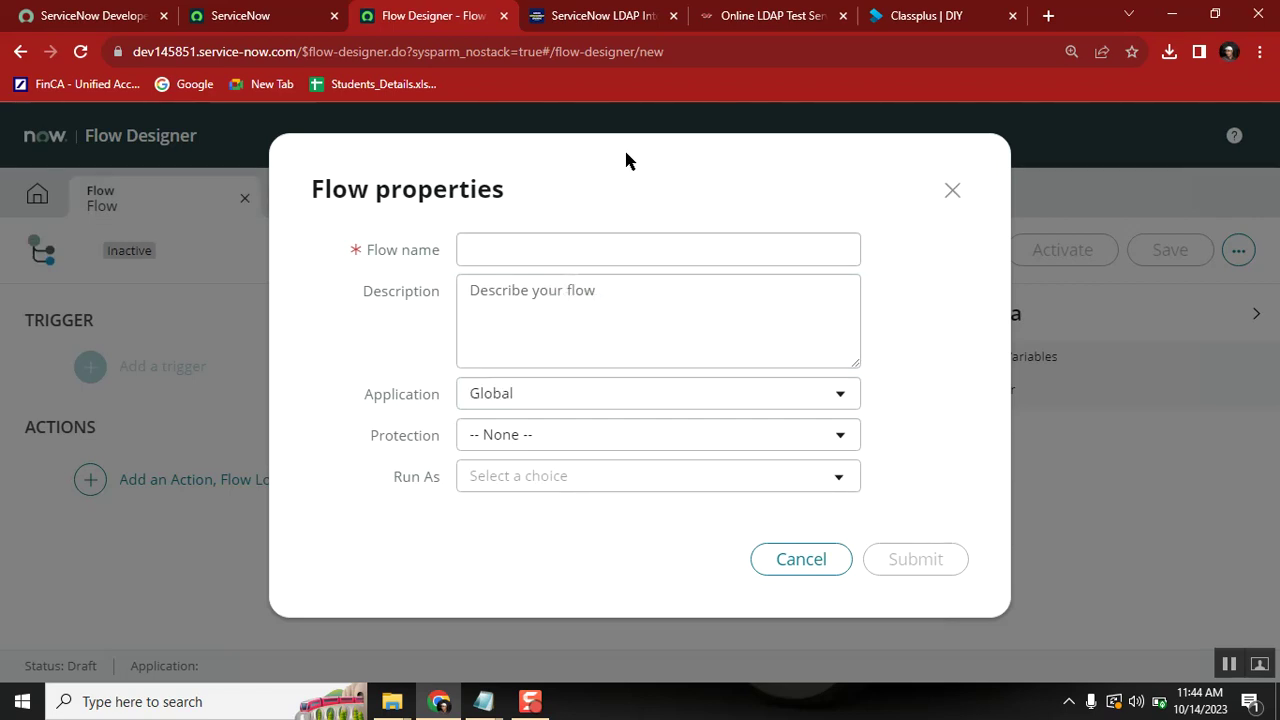
click(552, 247)
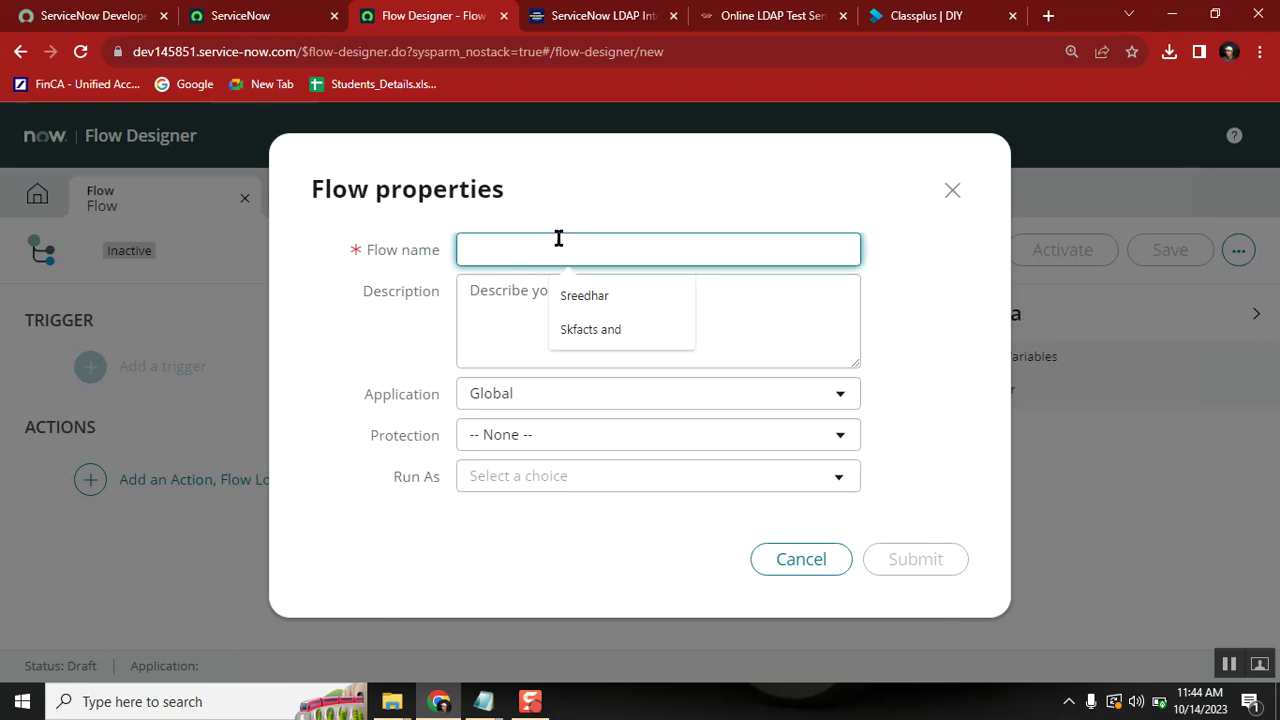
text(skfac)
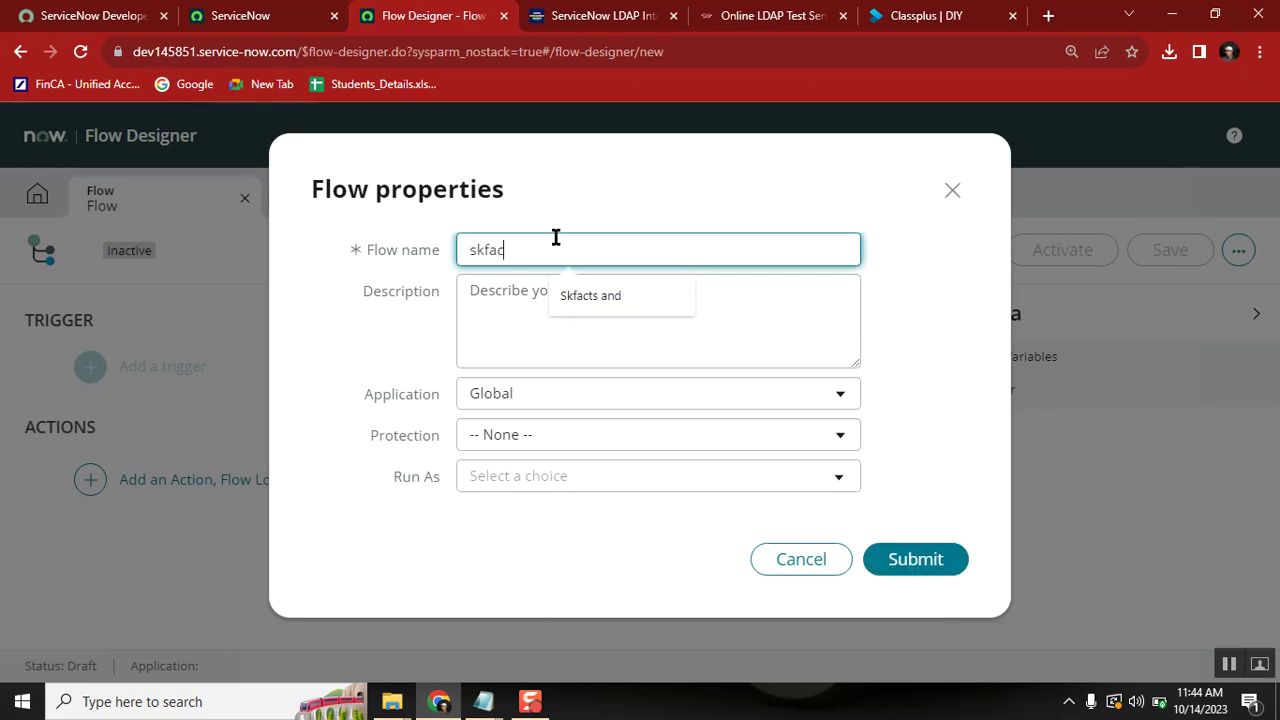
text(ts flow)
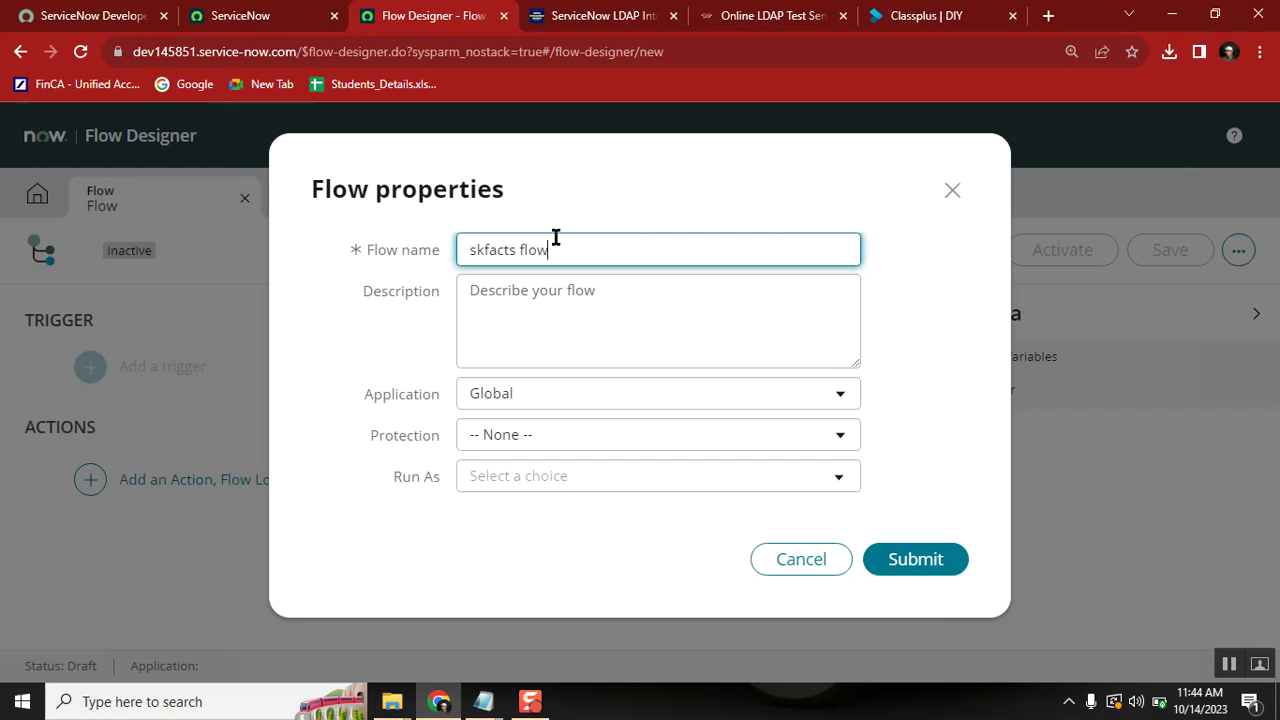
Step: Keep the flow's protection at None, set it to run as System User and submit the flow properties
click(534, 437)
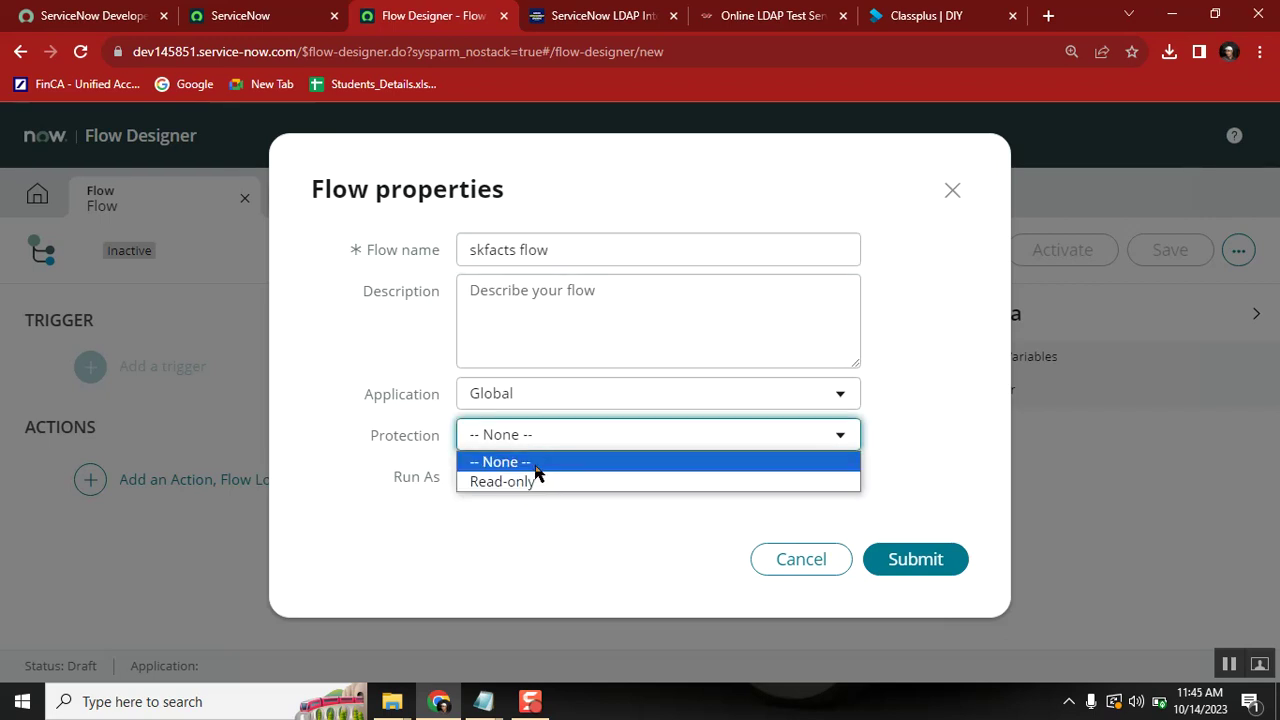
click(445, 505)
click(585, 484)
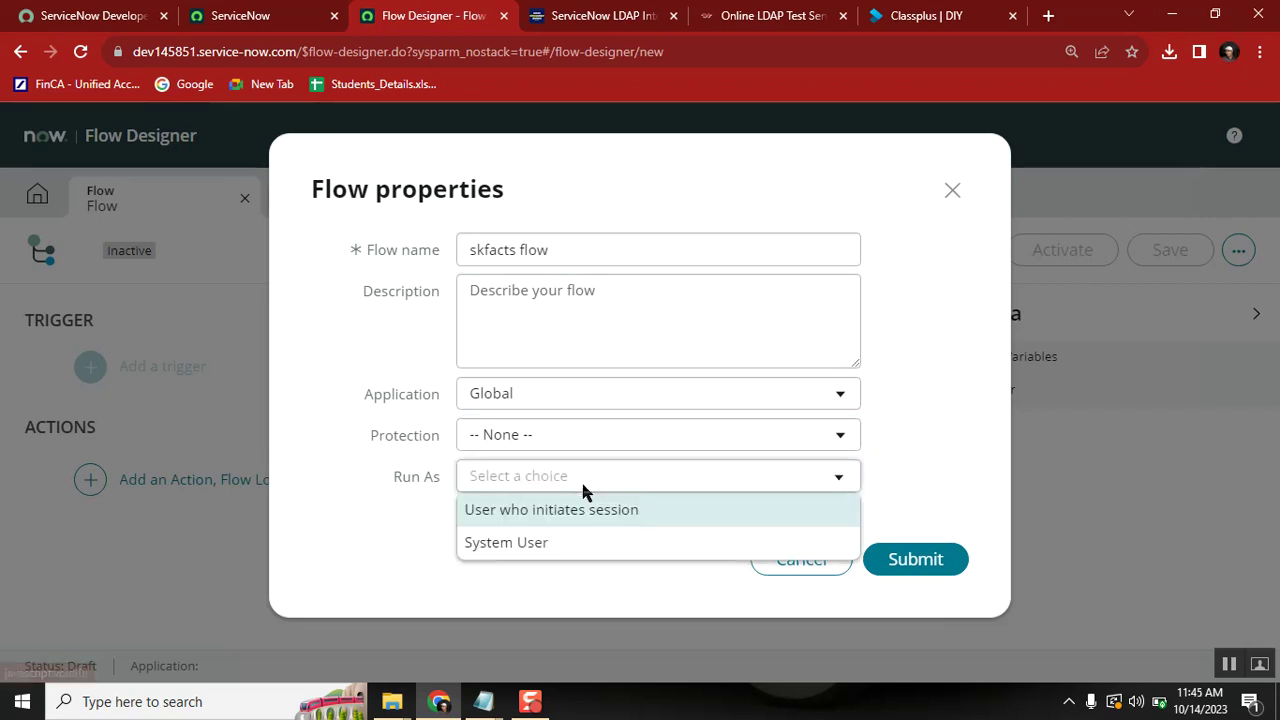
click(575, 545)
click(918, 562)
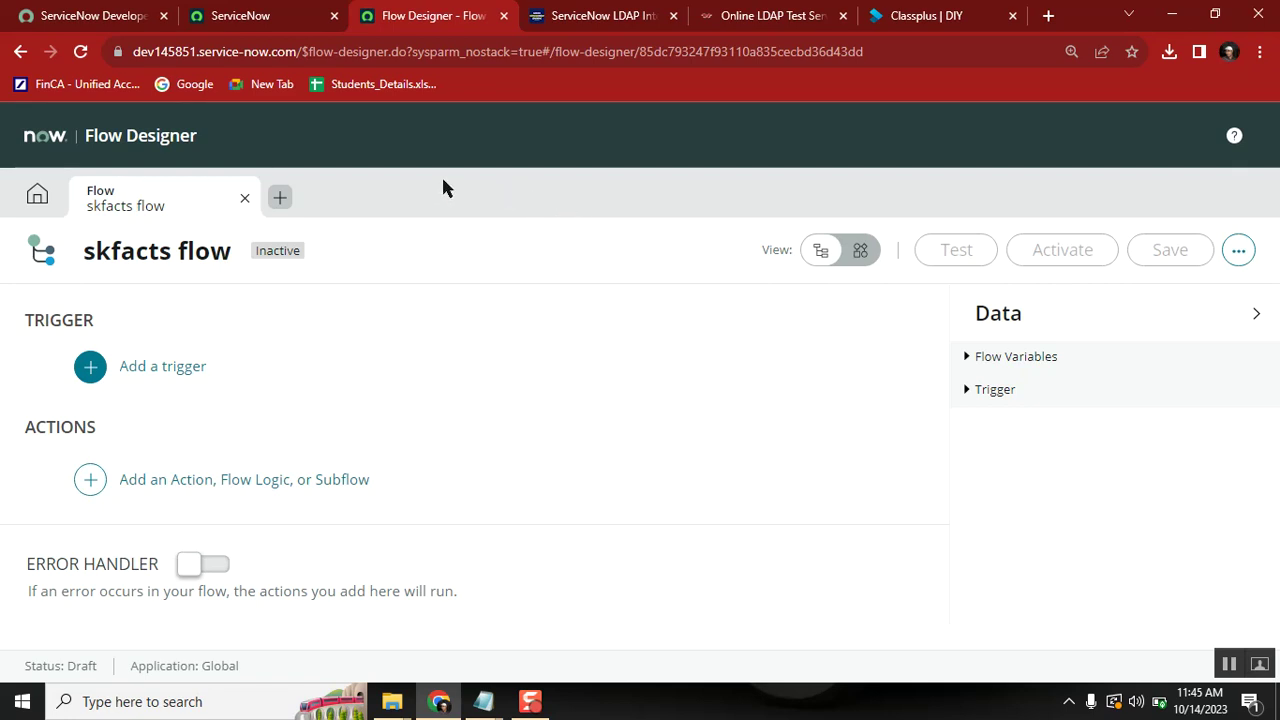
Step: Start adding a trigger to the flow and examine the available Record and Date trigger types
click(193, 370)
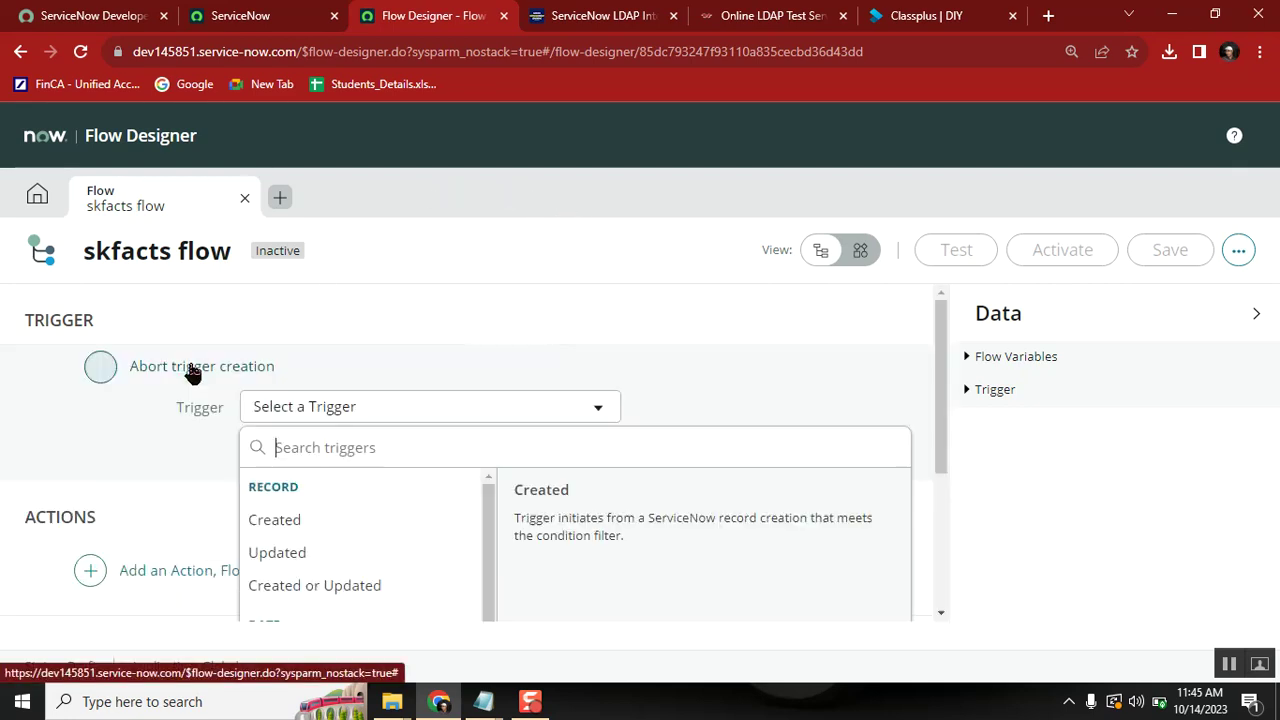
drag(942, 358, 945, 428)
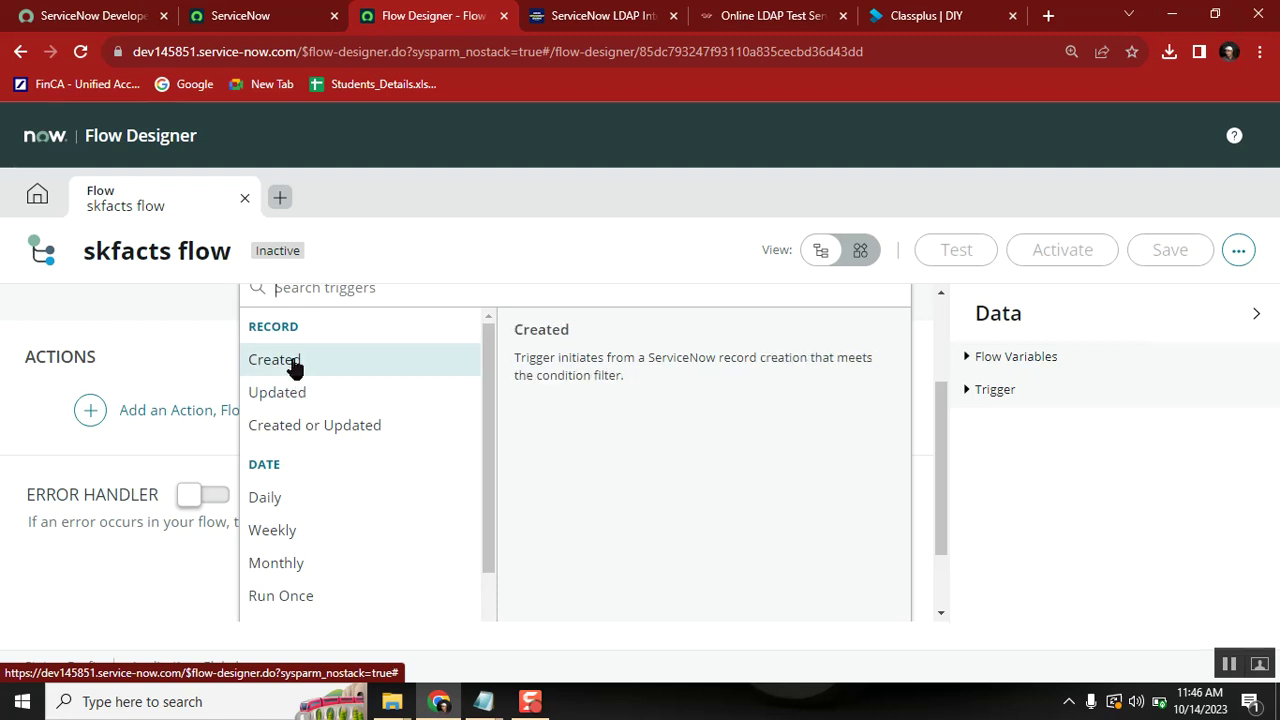
key(Down)
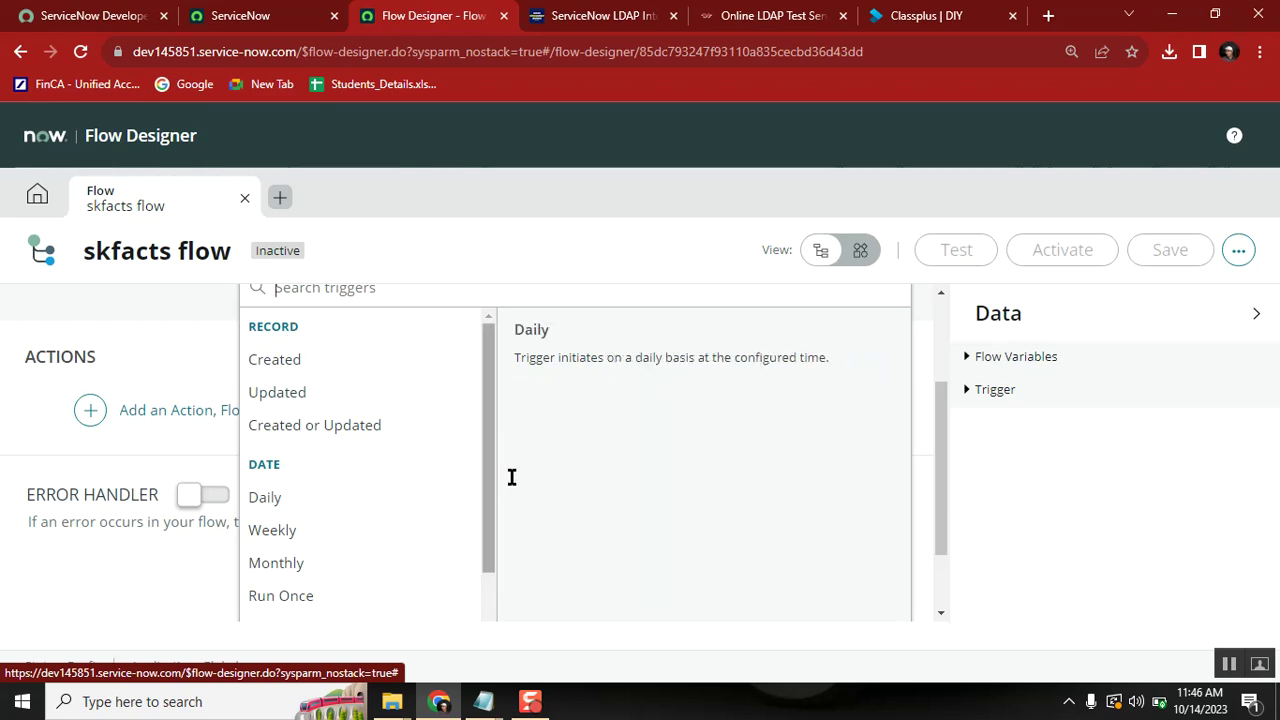
drag(489, 397, 491, 457)
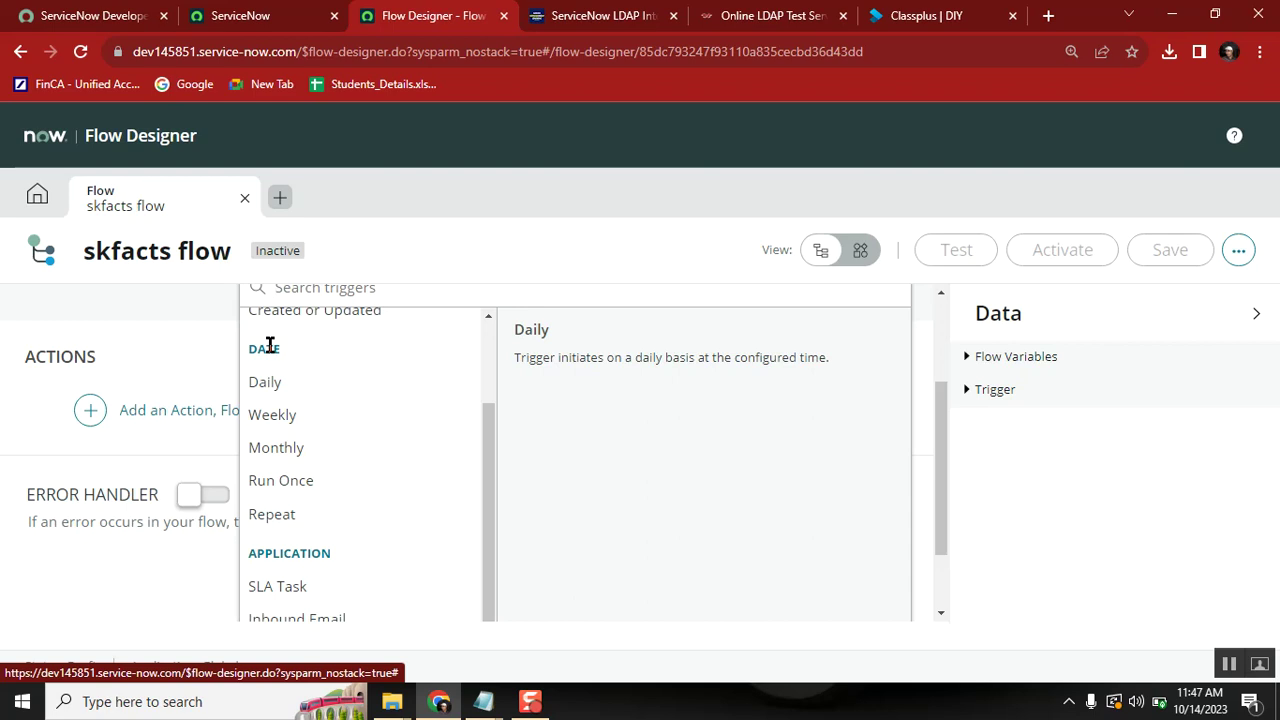
click(490, 318)
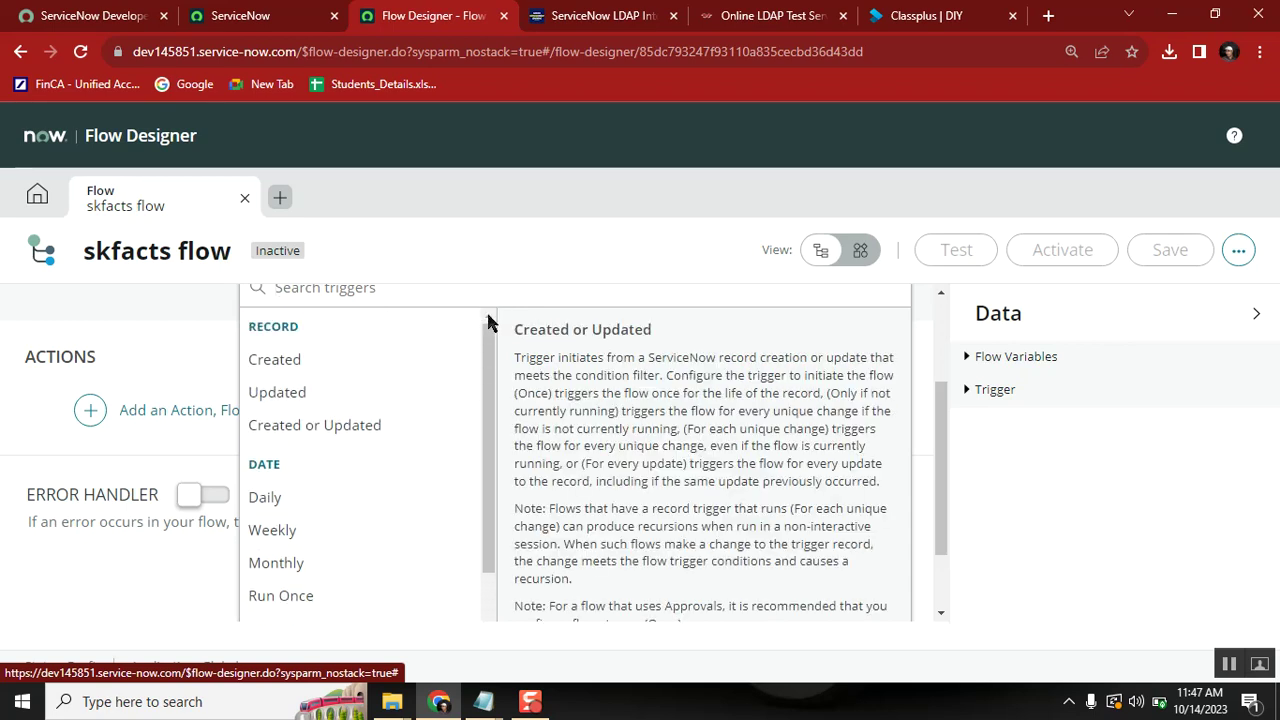
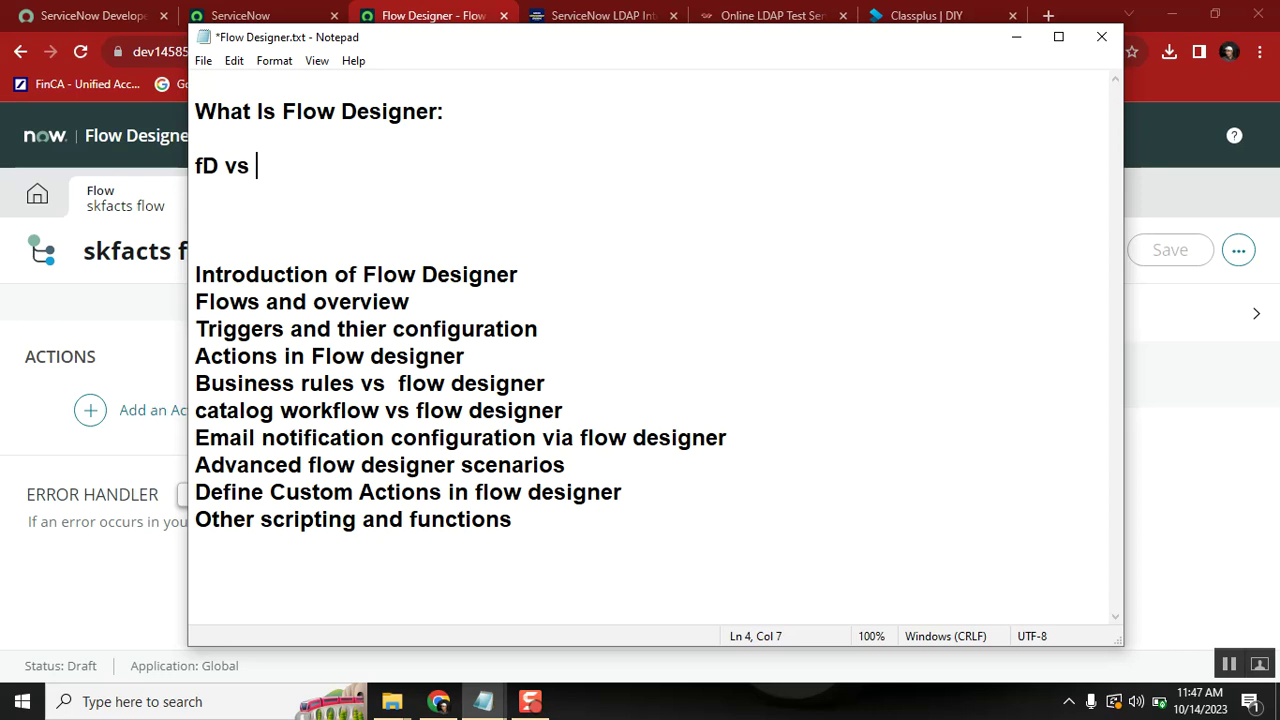
Step: Switch to the Flow Designer.txt notes in Notepad and add the lines "fD vs BR" and "FD vs sj" below the heading
key(Return)
text(FD )
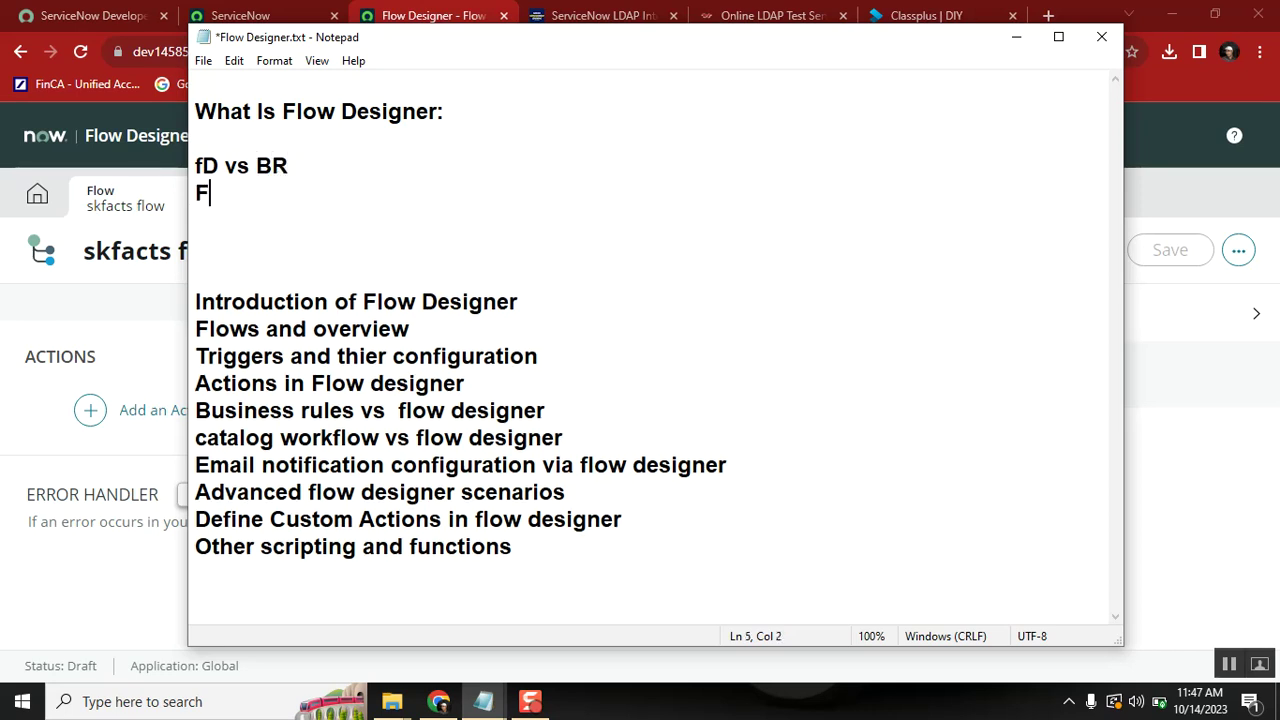
text(vs s)
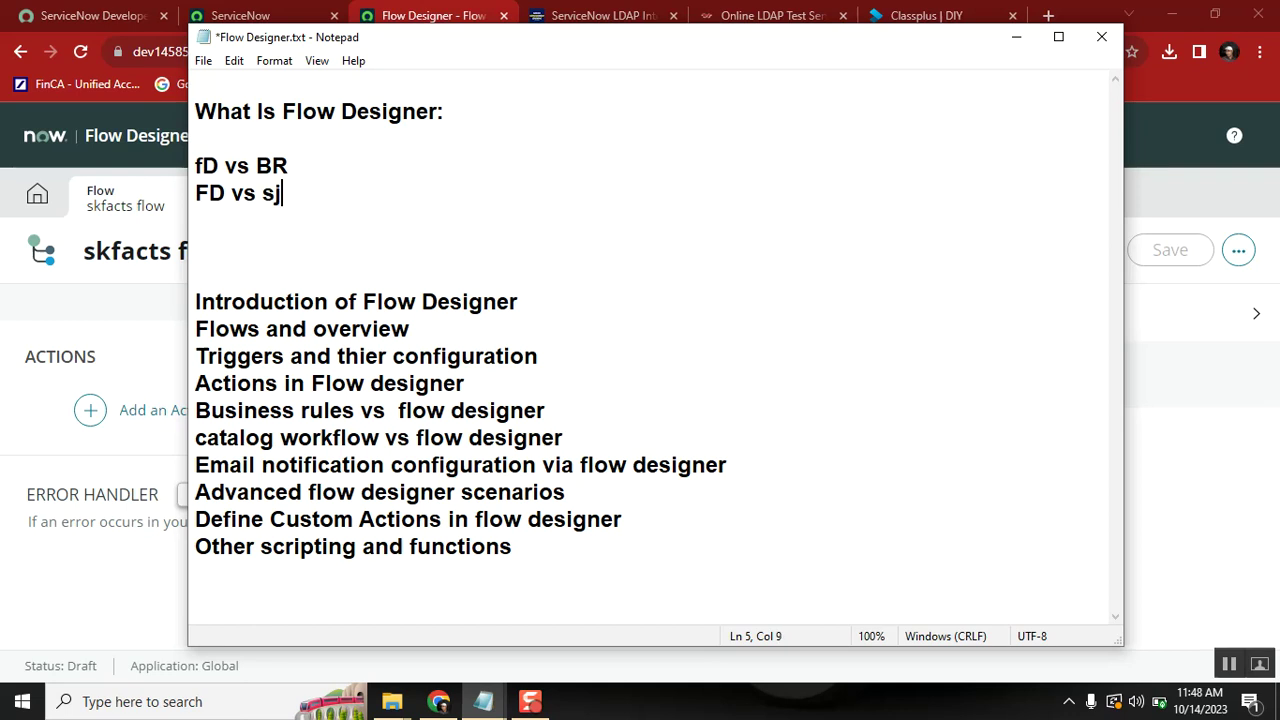
text(j)
key(Return)
Step: Return to Flow Designer in Chrome, set the page zoom to 100% and examine the Application triggers
key(alt+Tab)
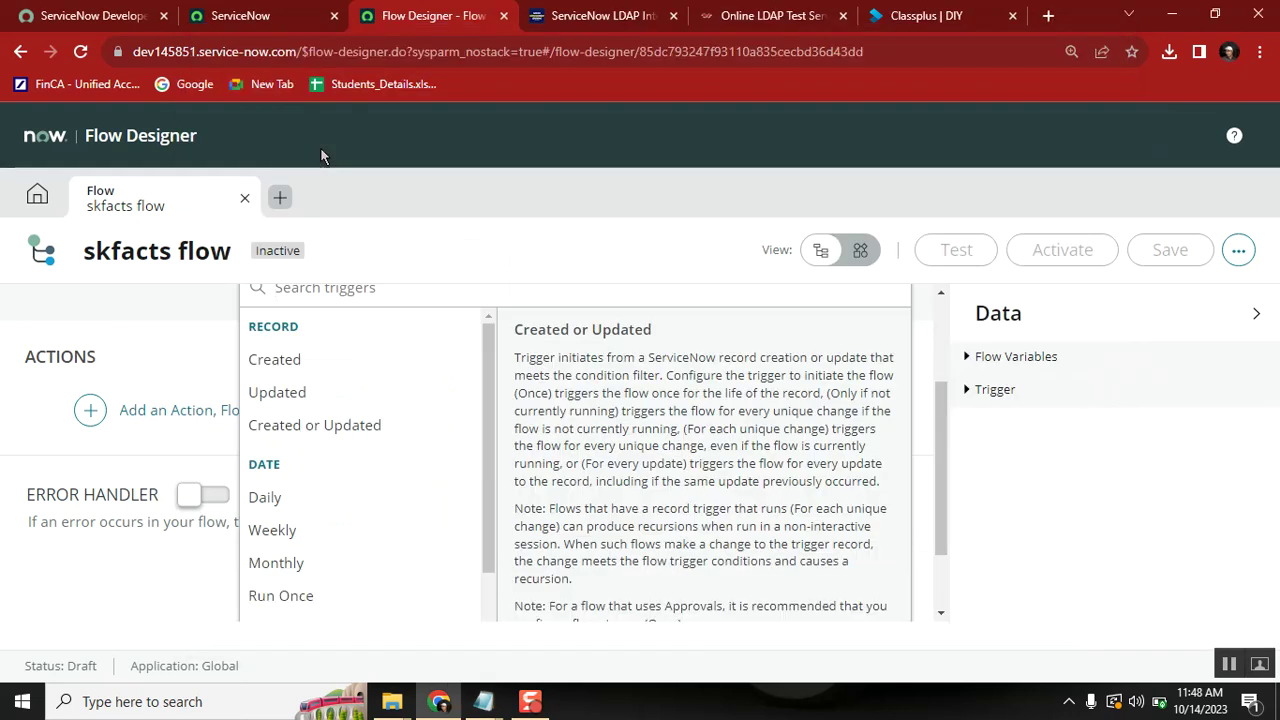
drag(491, 363, 500, 514)
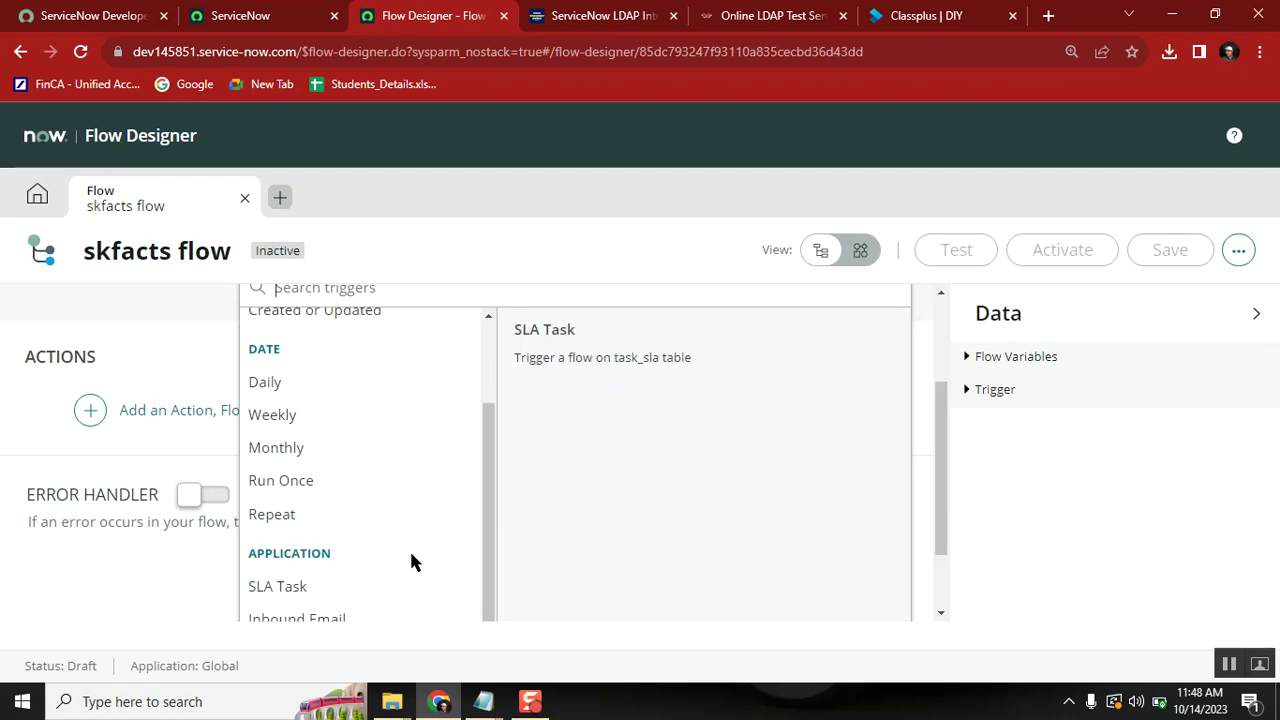
click(1256, 56)
click(1132, 233)
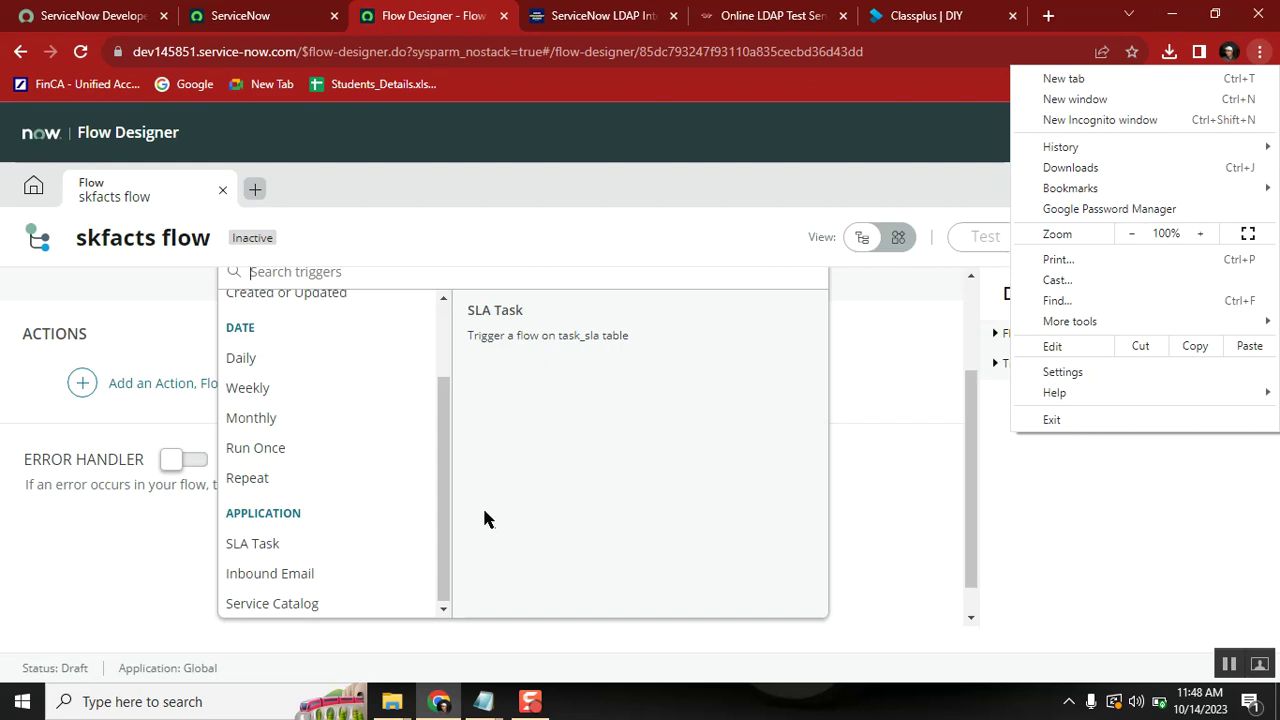
click(440, 431)
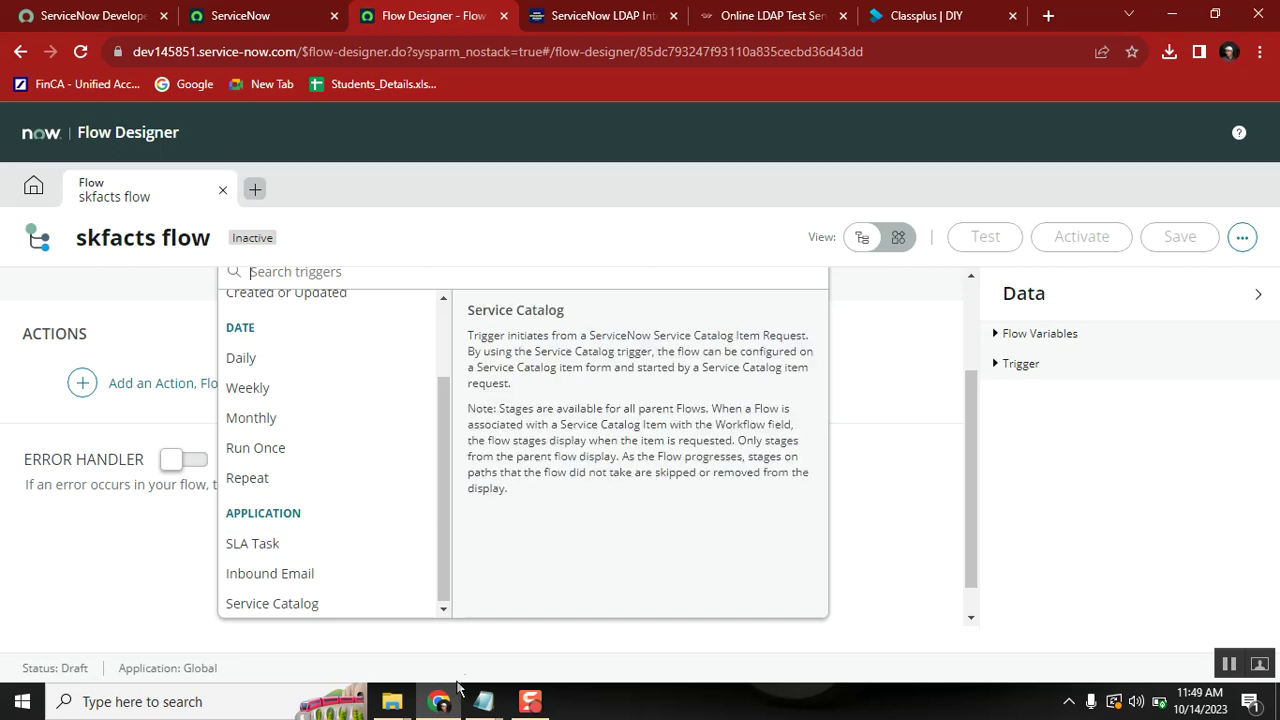
Step: Switch to the Flow Designer.txt notes in Notepad and add the line "FD vs SLA" below the other comparisons
mouse_move(484, 701)
click(575, 635)
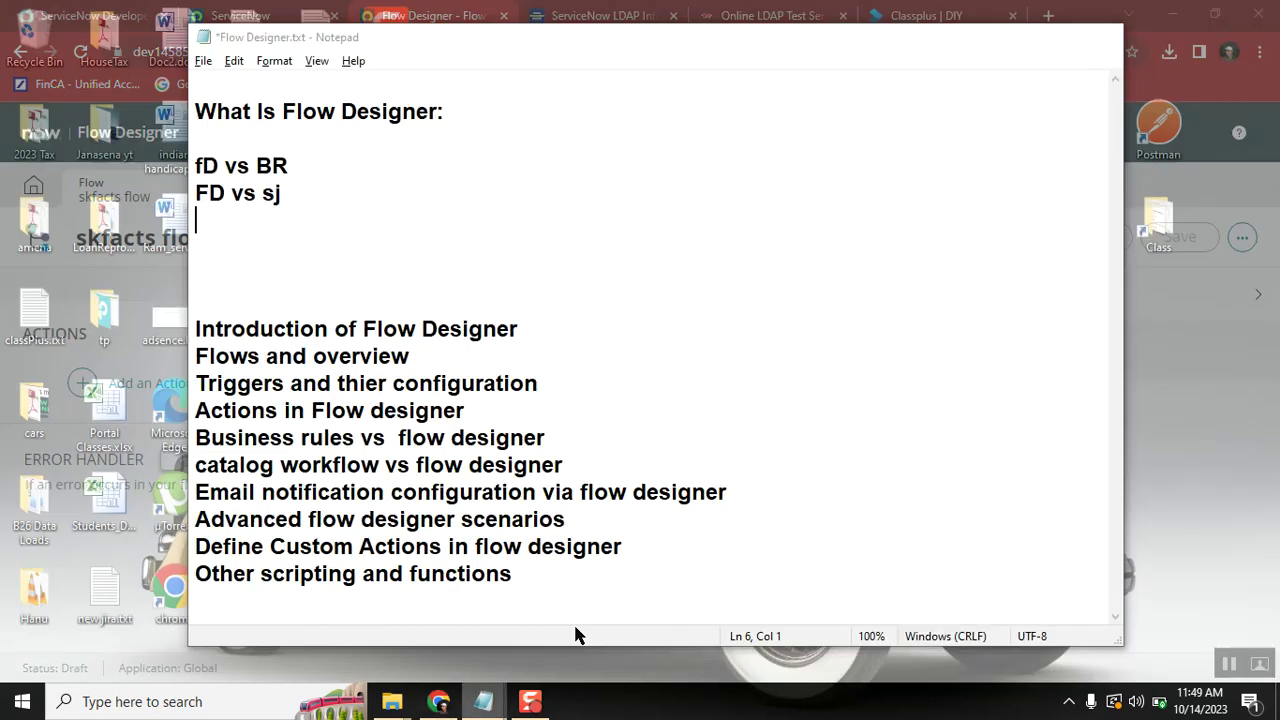
text(FD vs SLA)
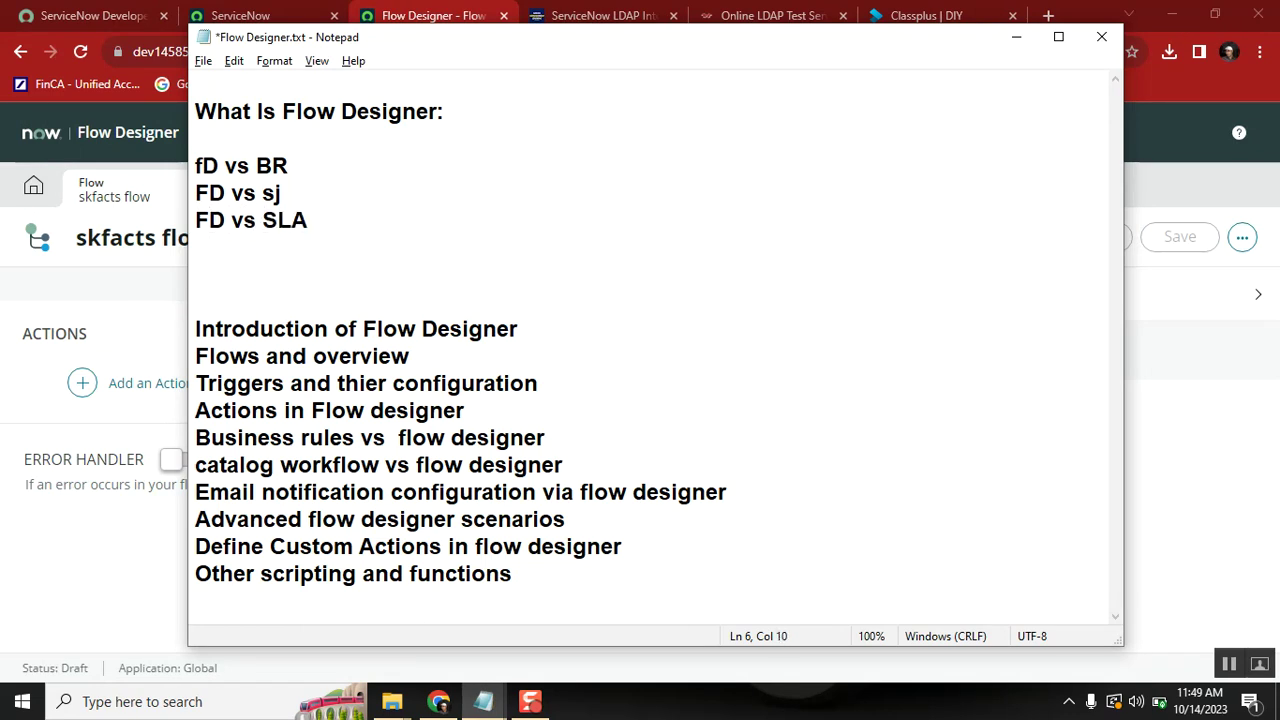
key(Return)
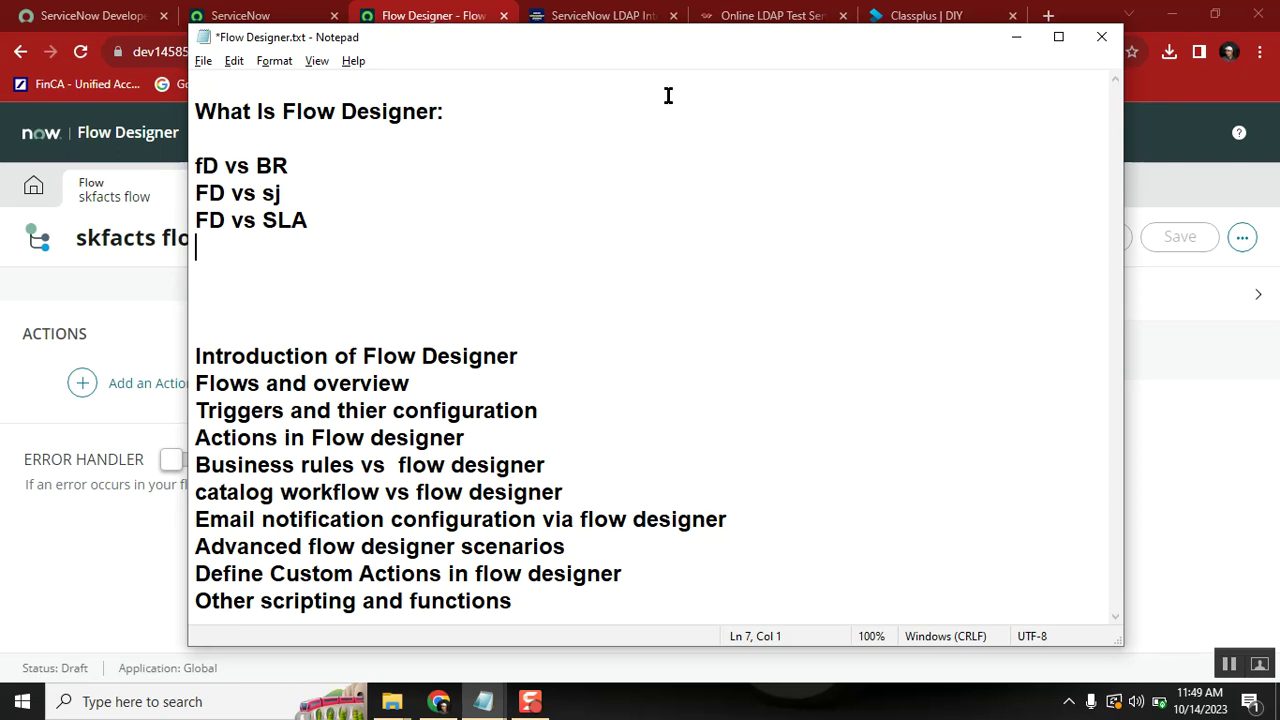
Step: Examine the Inbound Email trigger in Flow Designer and add the line "FD vs inbound" to the Flow Designer.txt notes in Notepad
click(1016, 37)
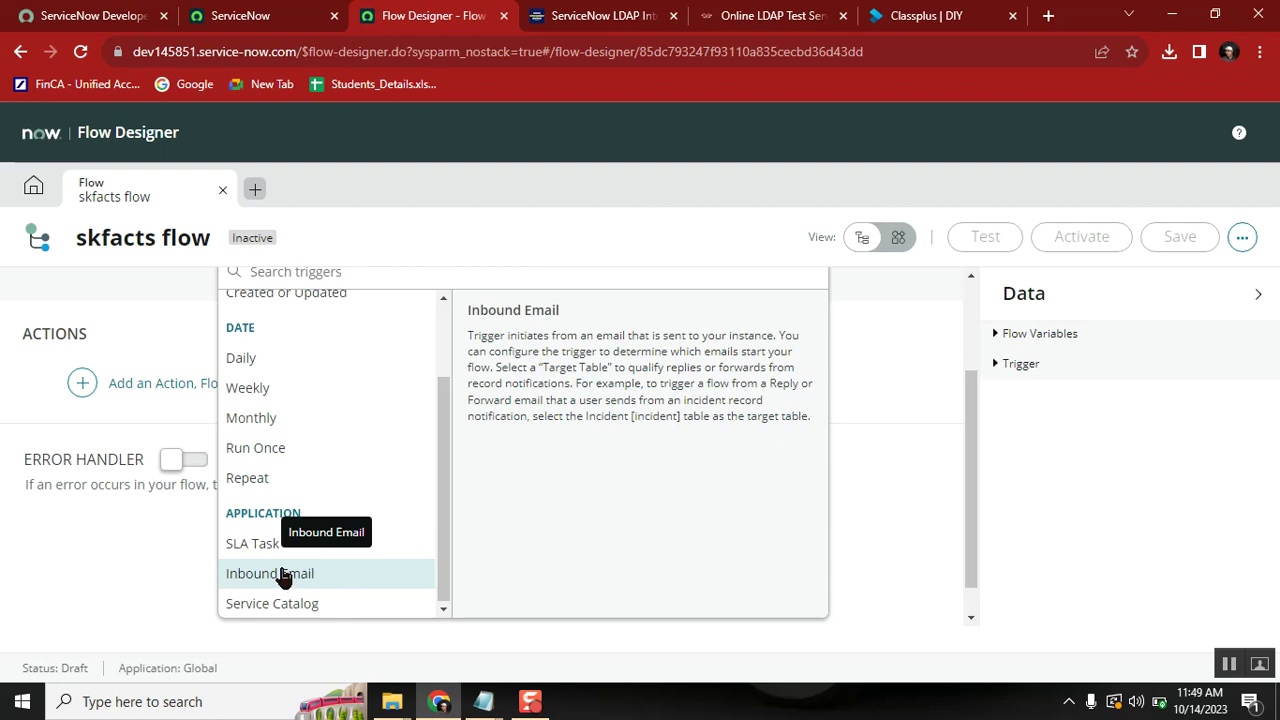
mouse_move(483, 701)
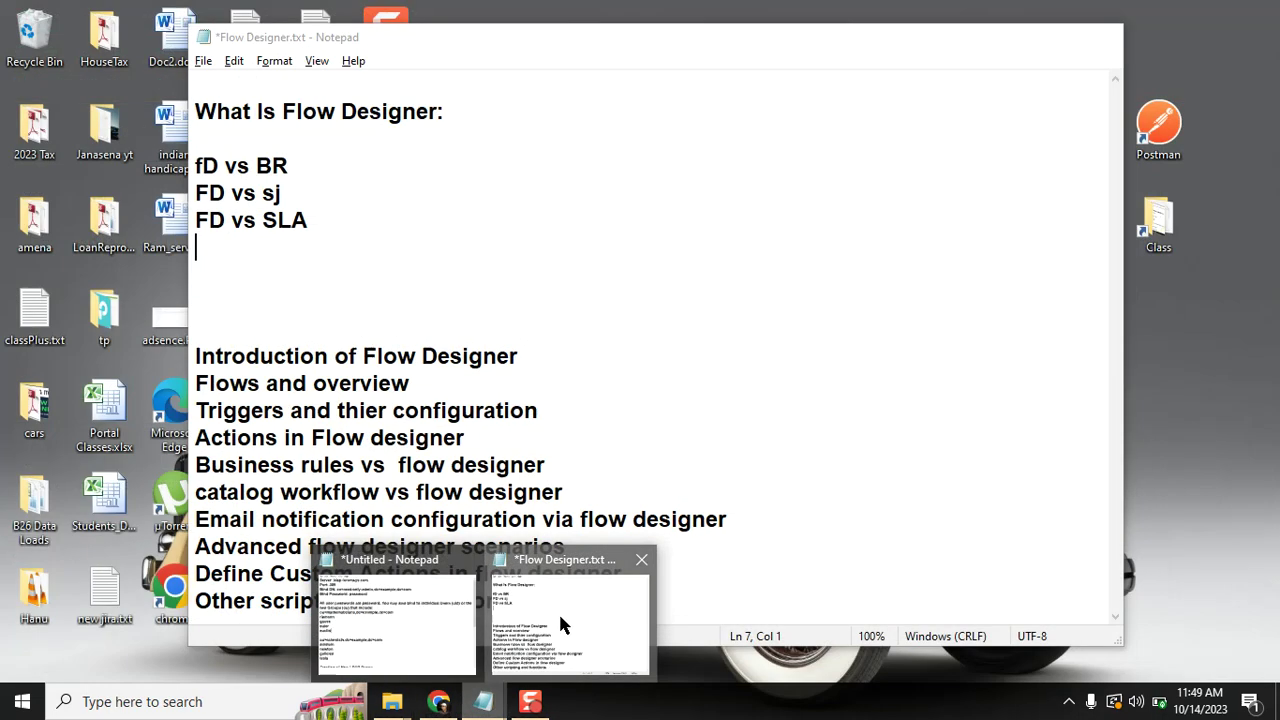
click(560, 615)
text(FD vs )
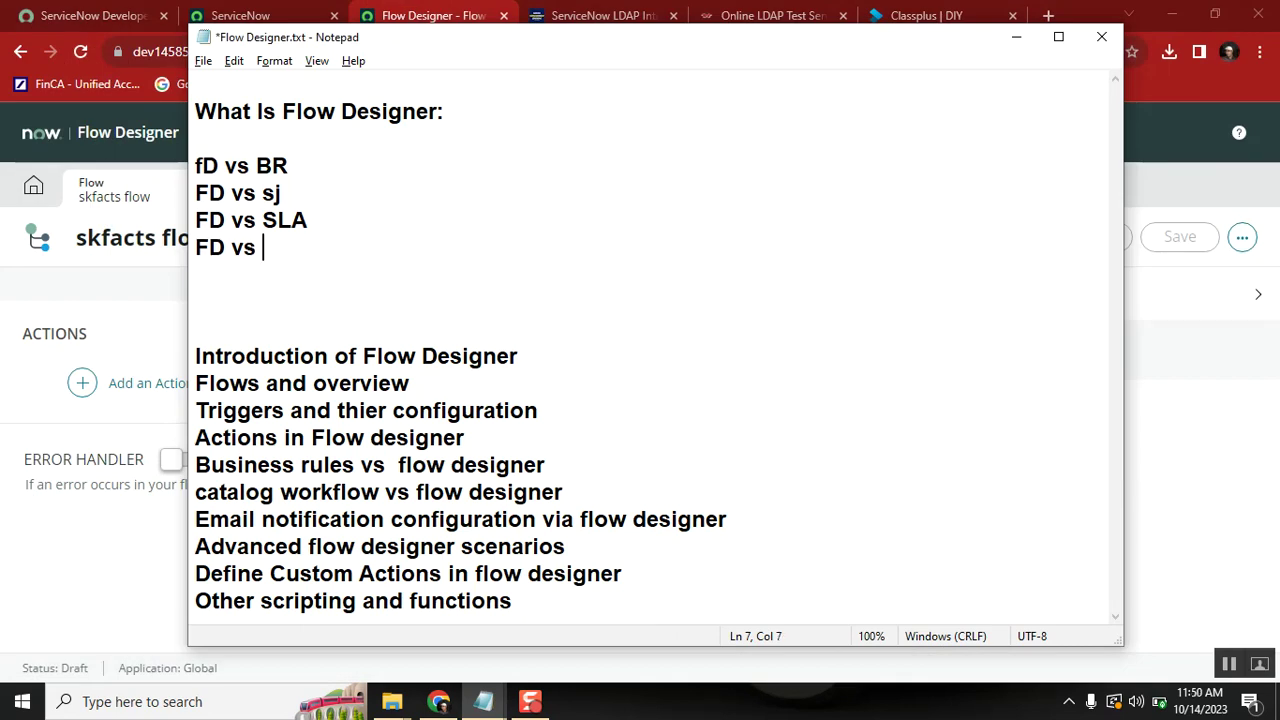
text(inbound)
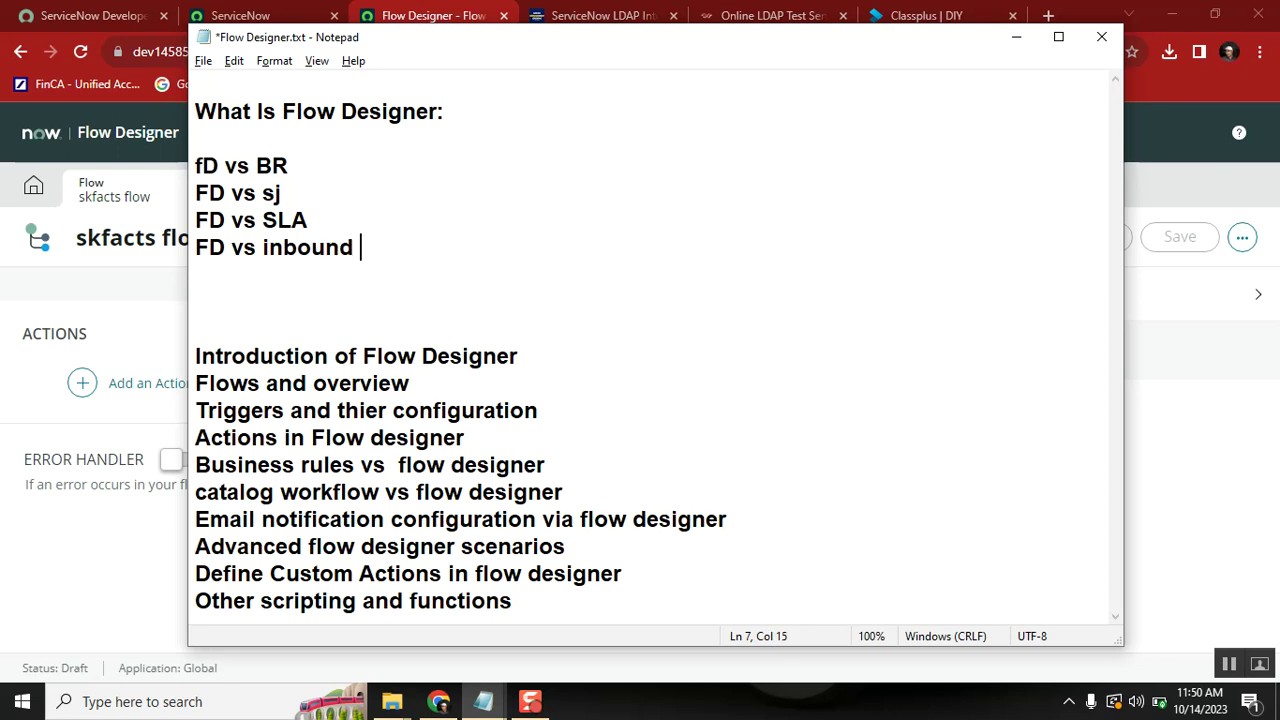
key(Return)
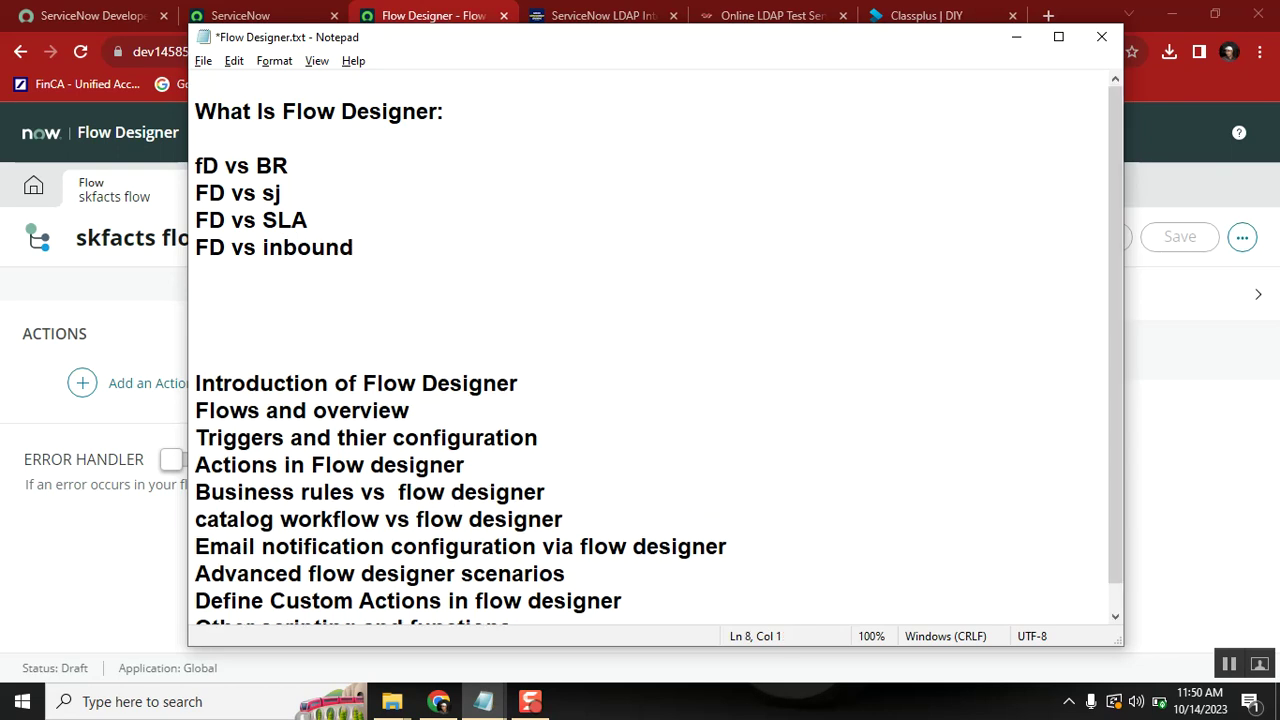
Step: Examine the Service Catalog trigger in Flow Designer and add the line "FD vs wf" to the Flow Designer.txt notes in Notepad
click(1016, 37)
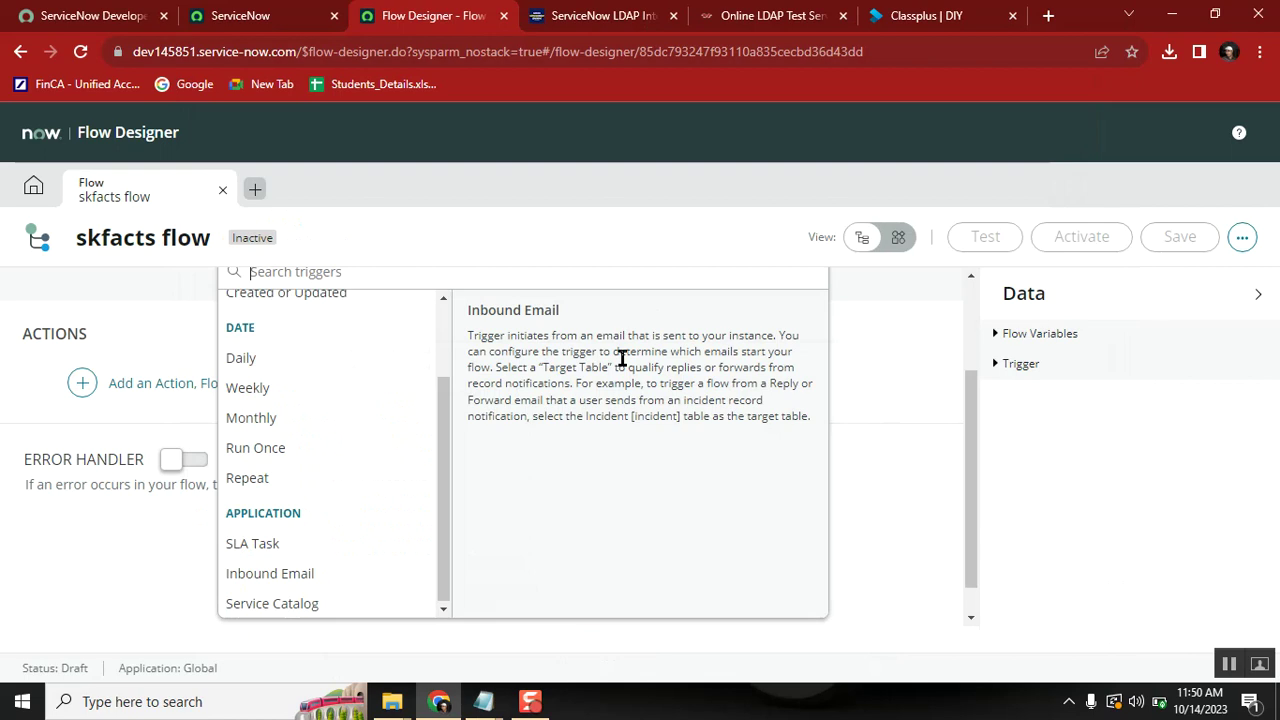
click(444, 607)
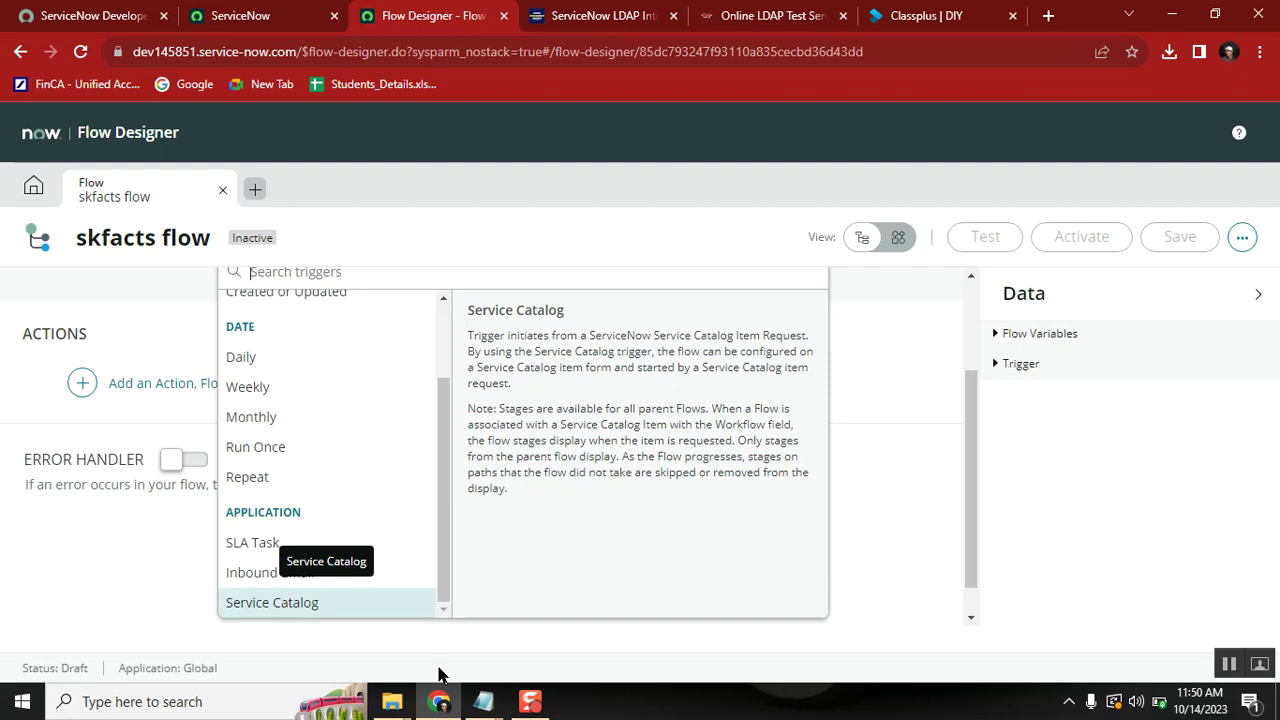
mouse_move(481, 705)
click(564, 625)
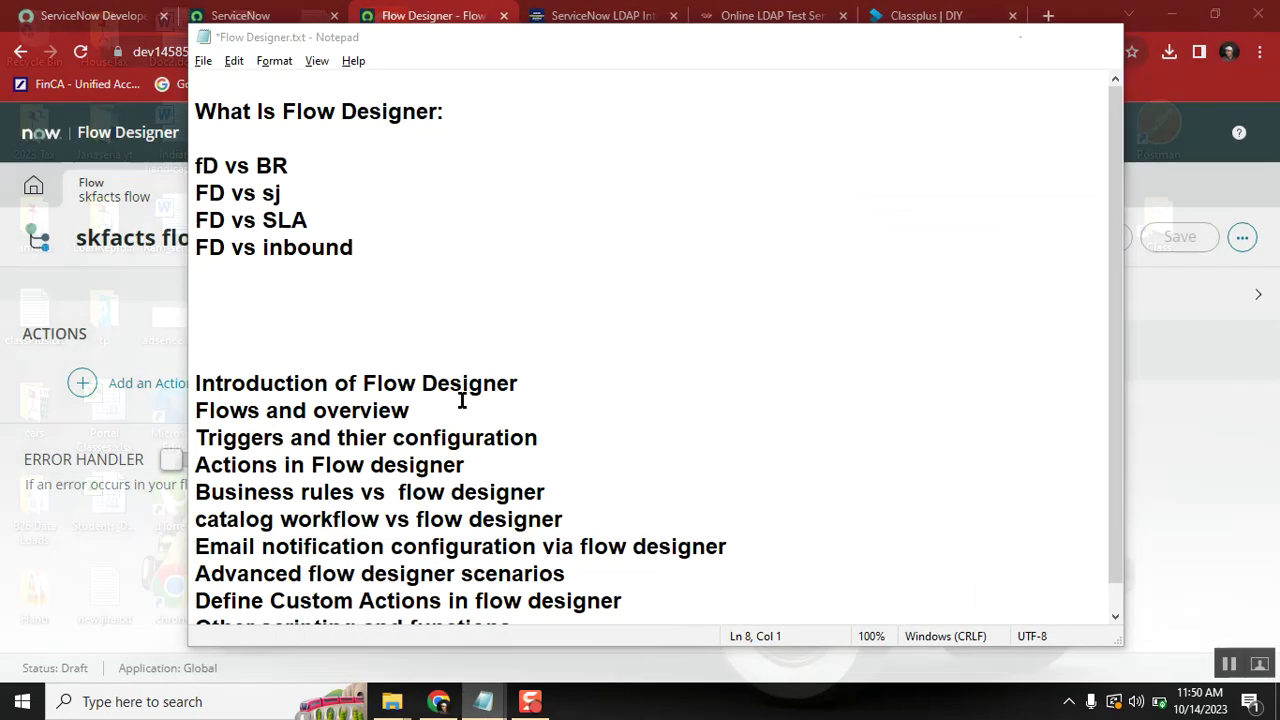
text(DS)
key(BackSpace)
key(BackSpace)
key(BackSpace)
text(FD )
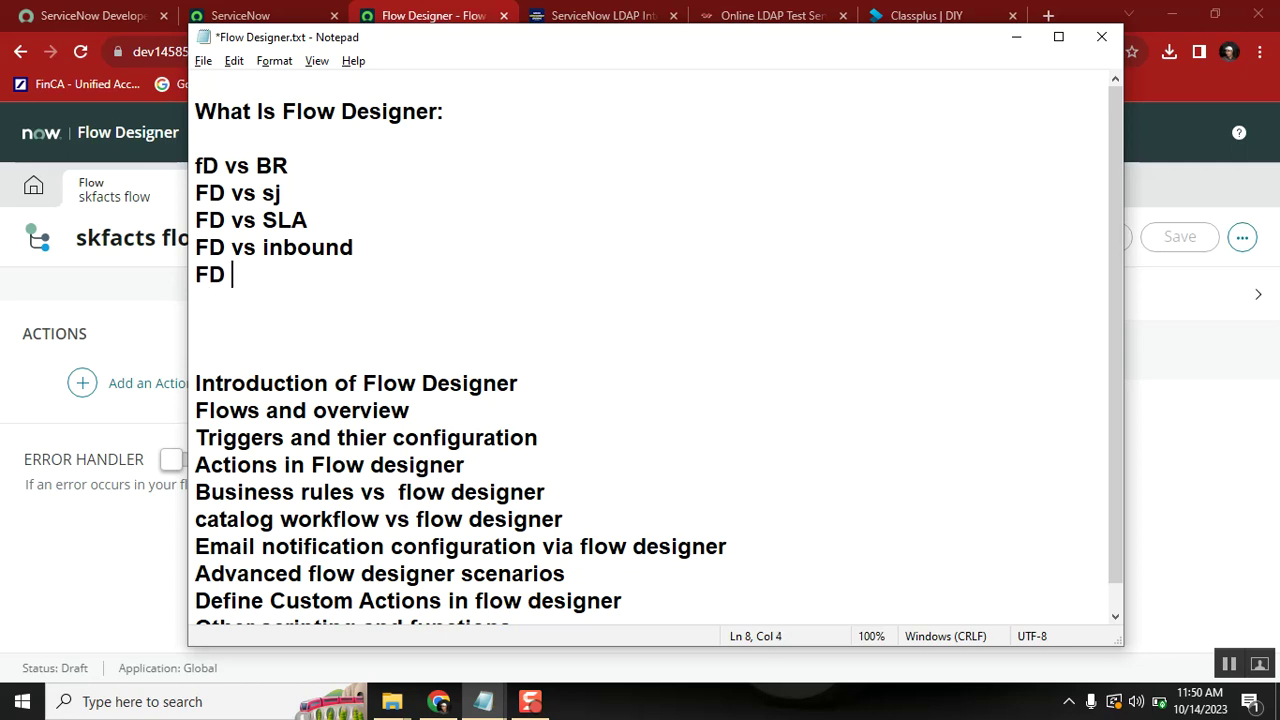
text(vs wf)
Step: Highlight the comparison lines from "fD vs BR" to "FD vs wf" to review them, and clear the selection
click(343, 303)
key(shift+Up)
key(shift+Up)
key(shift+Up)
key(shift+Up)
key(shift+Up)
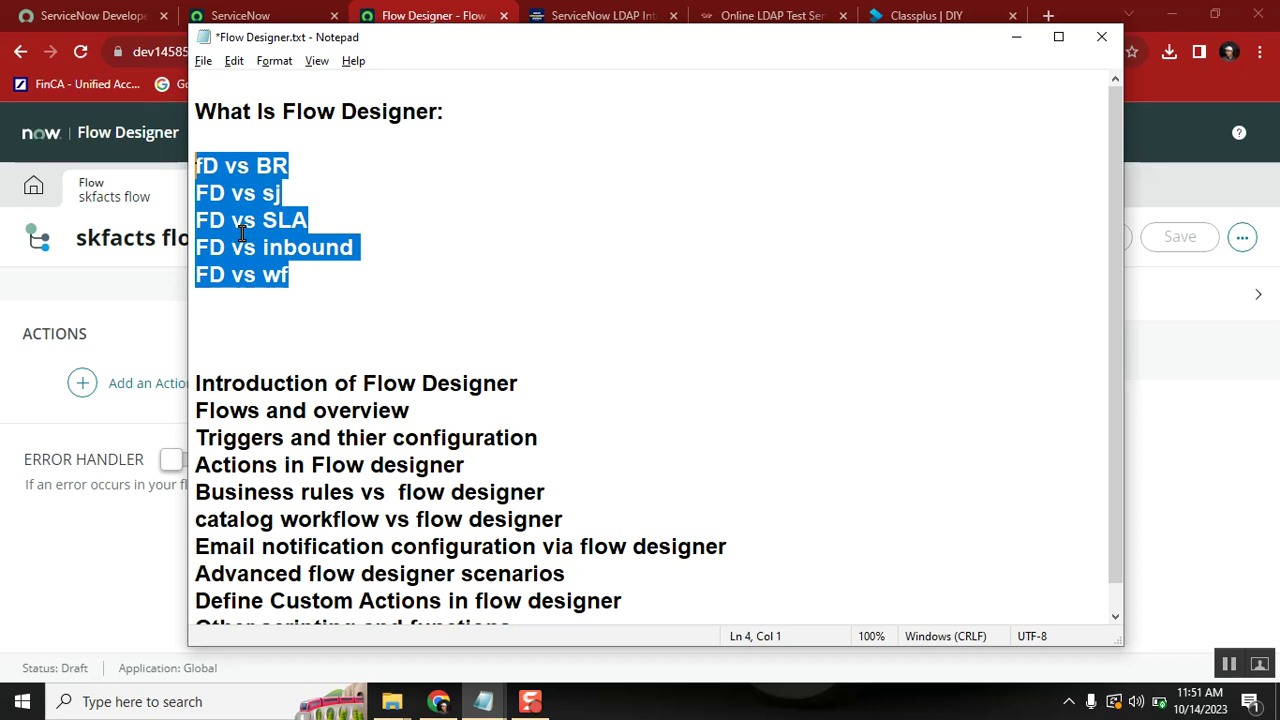
click(314, 288)
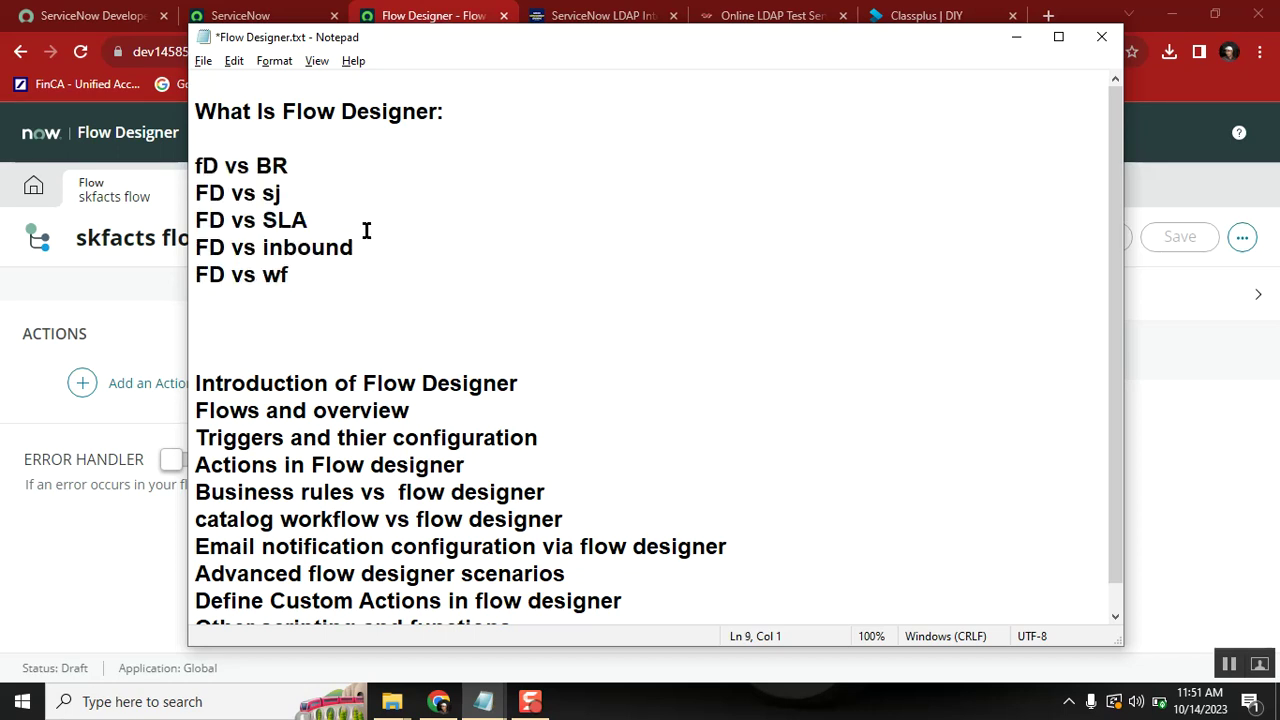
click(198, 163)
Step: Return to Flow Designer in Chrome, start adding an item under Actions and examine the available actions and spokes
click(1187, 180)
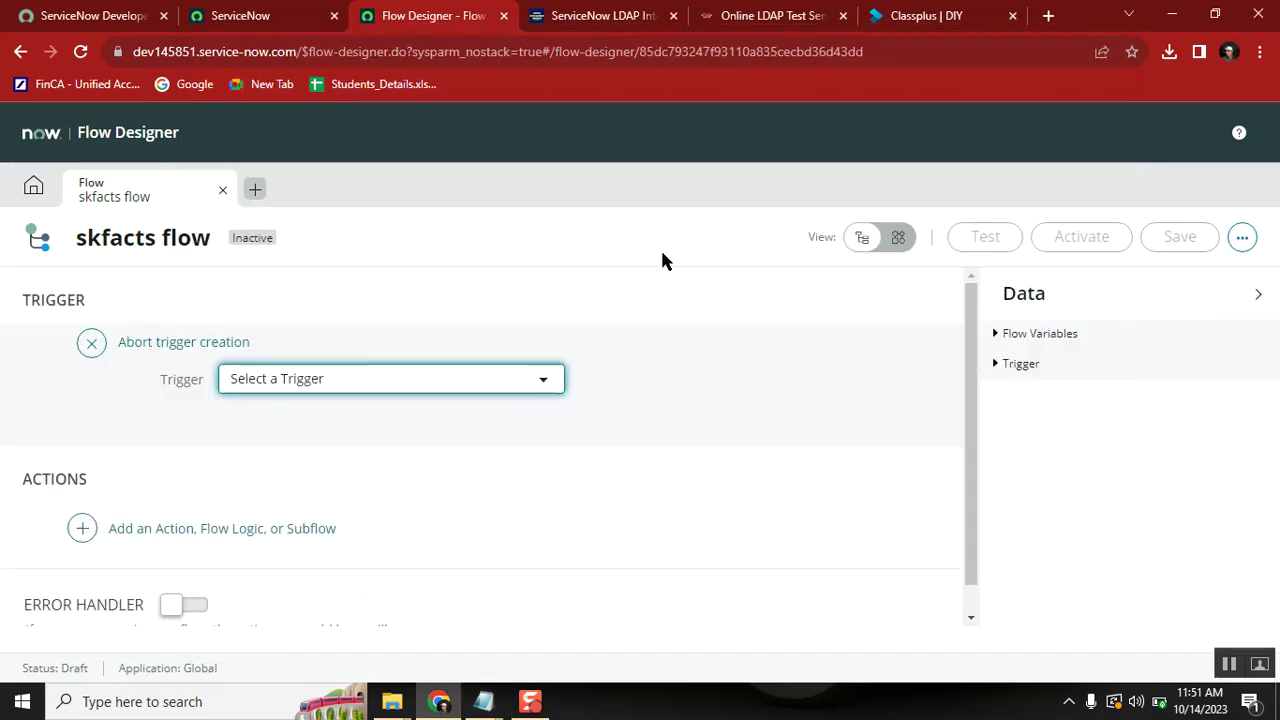
click(137, 531)
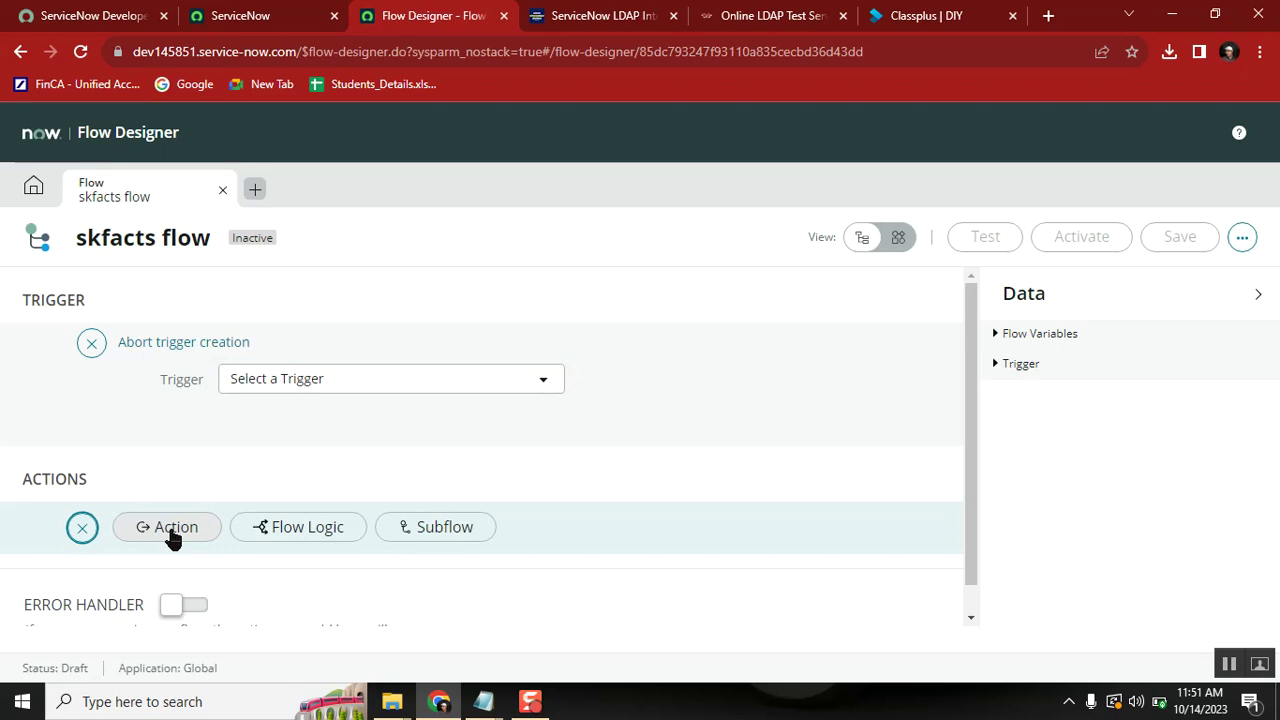
click(173, 537)
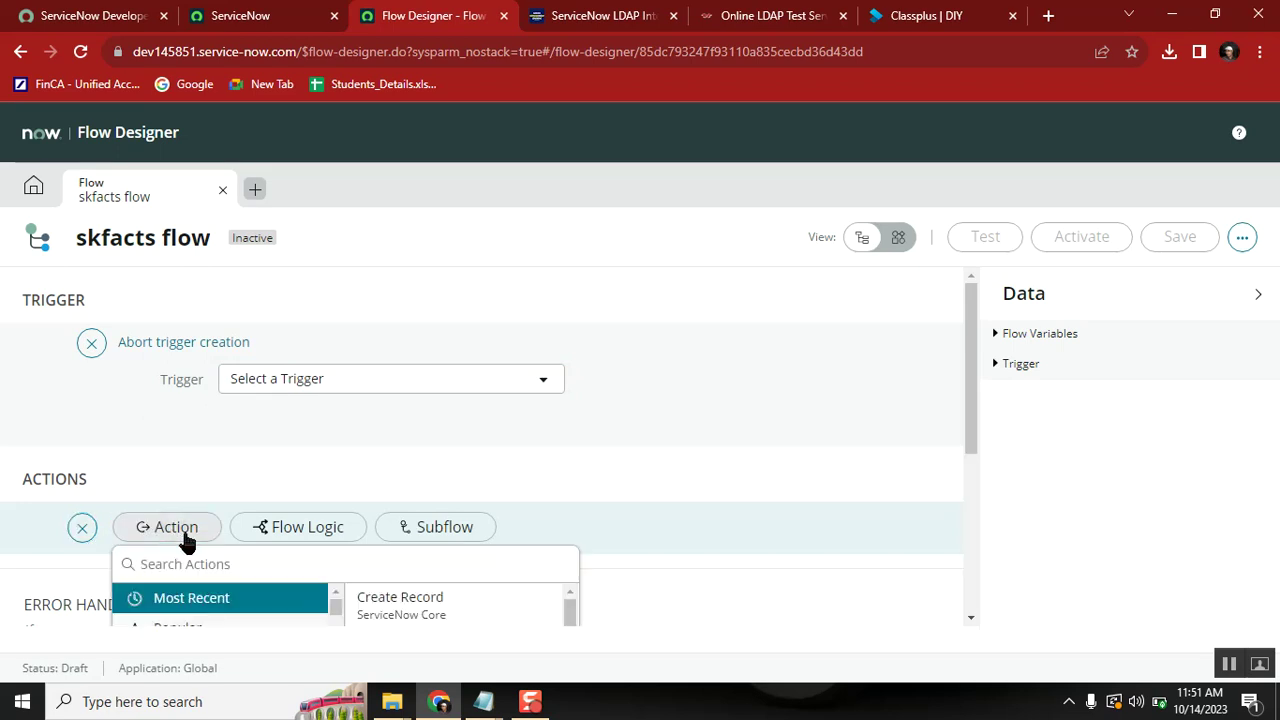
drag(970, 330, 971, 406)
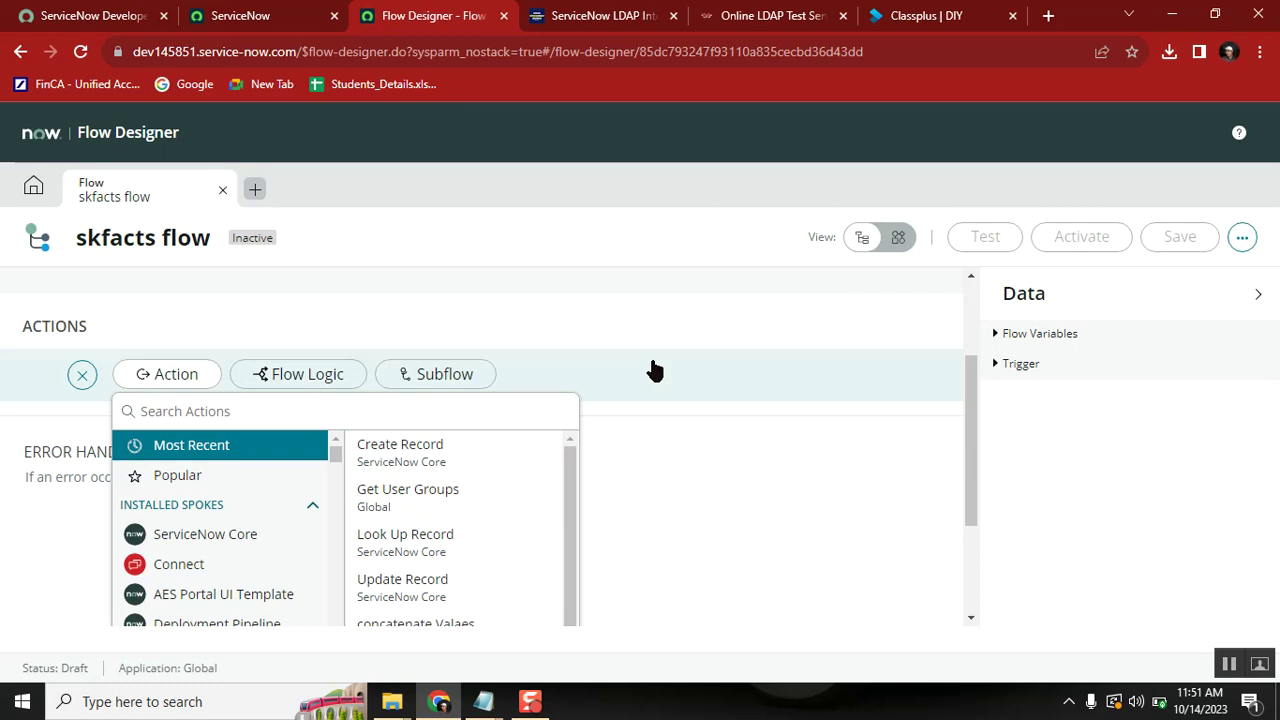
Step: Examine the available Flow Logic options and the list of subflows, and close the list without adding anything
click(308, 376)
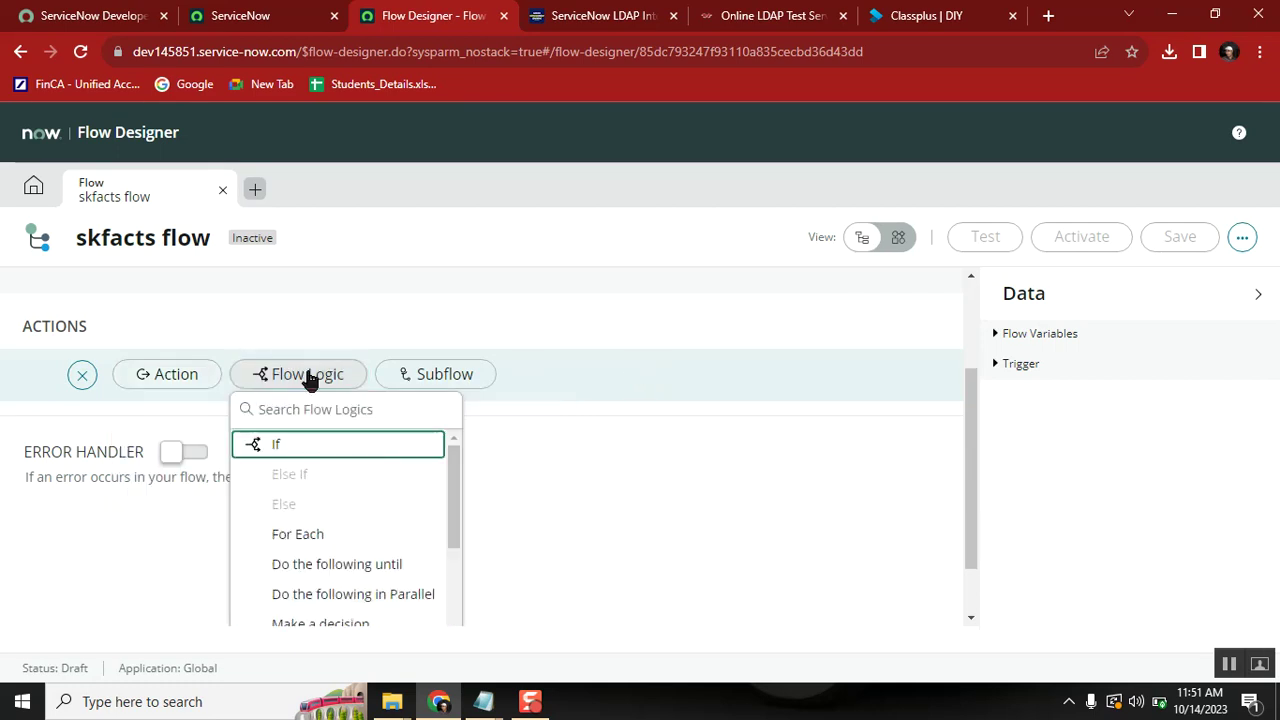
click(445, 372)
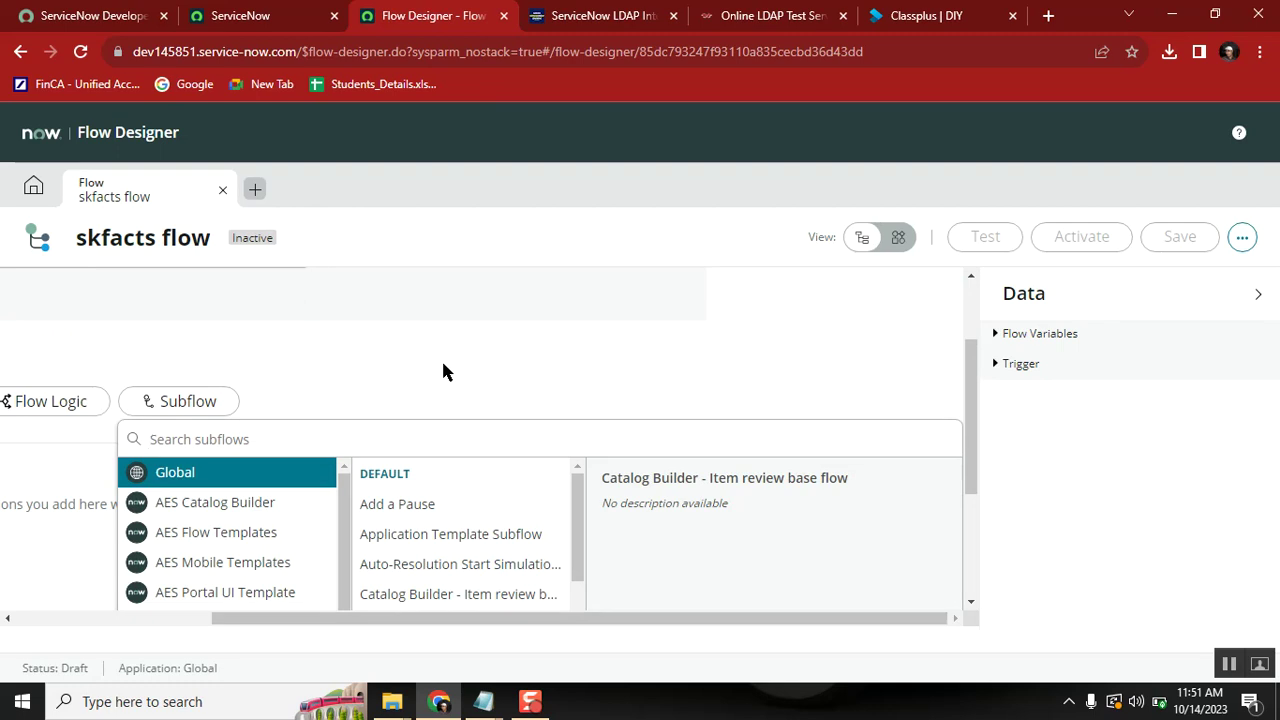
click(971, 603)
click(971, 603)
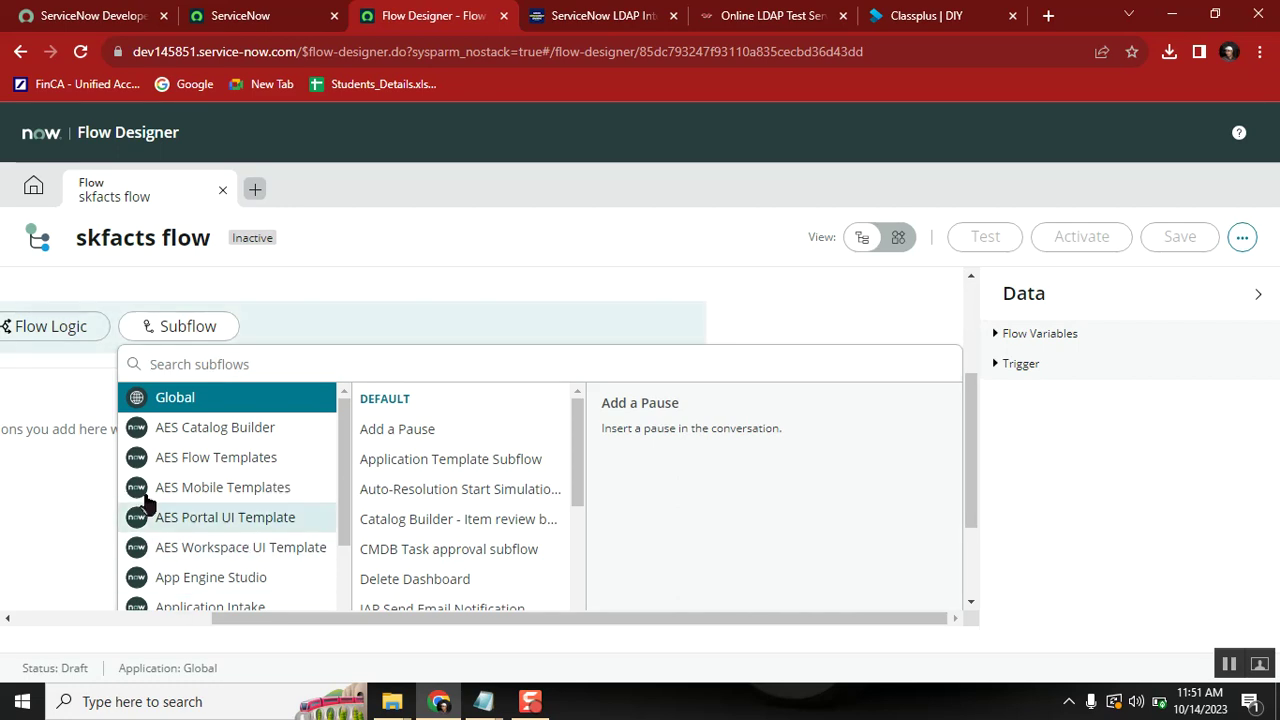
scroll(17, 622, left, 5)
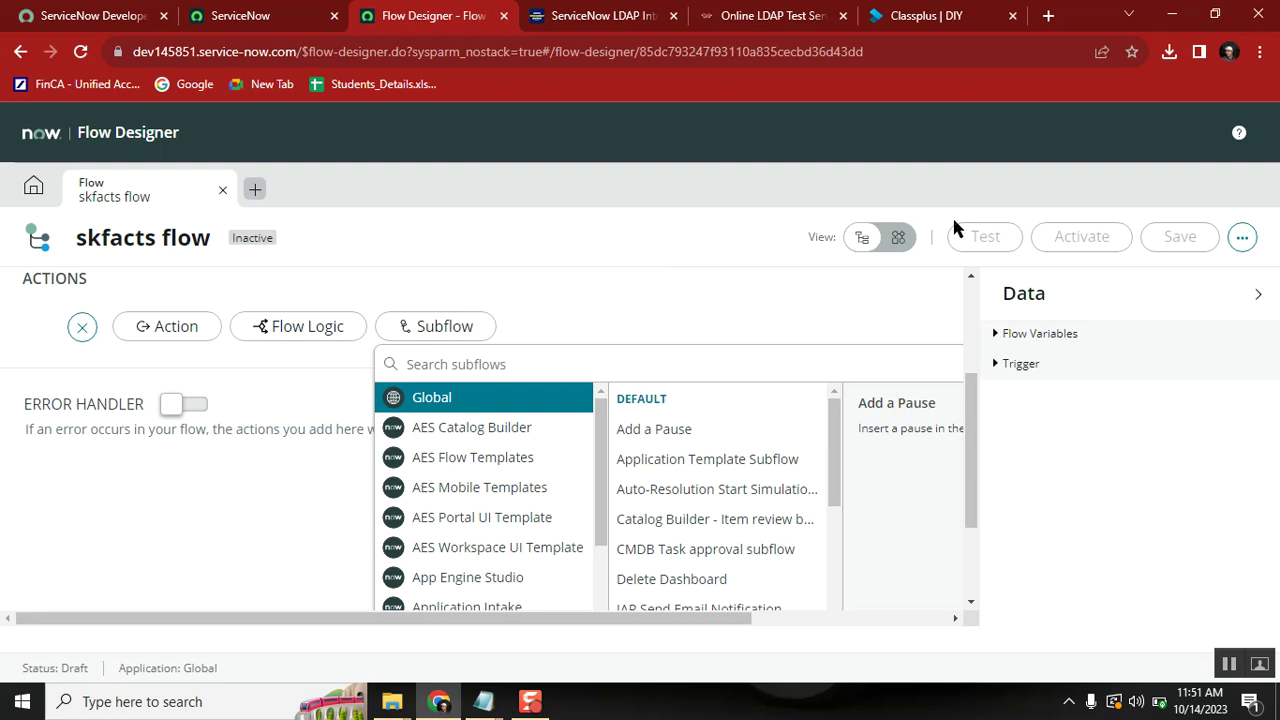
click(903, 320)
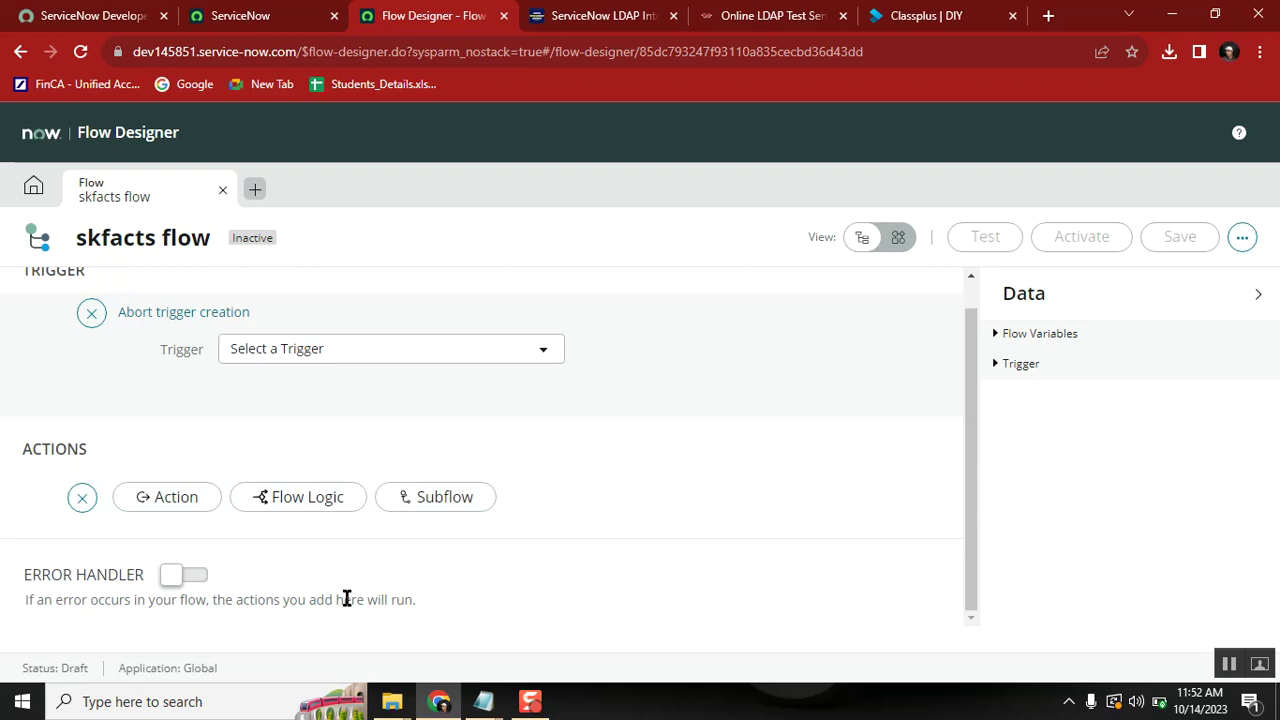
Step: Examine the flow's additional options, from Properties through Change default title
click(1242, 237)
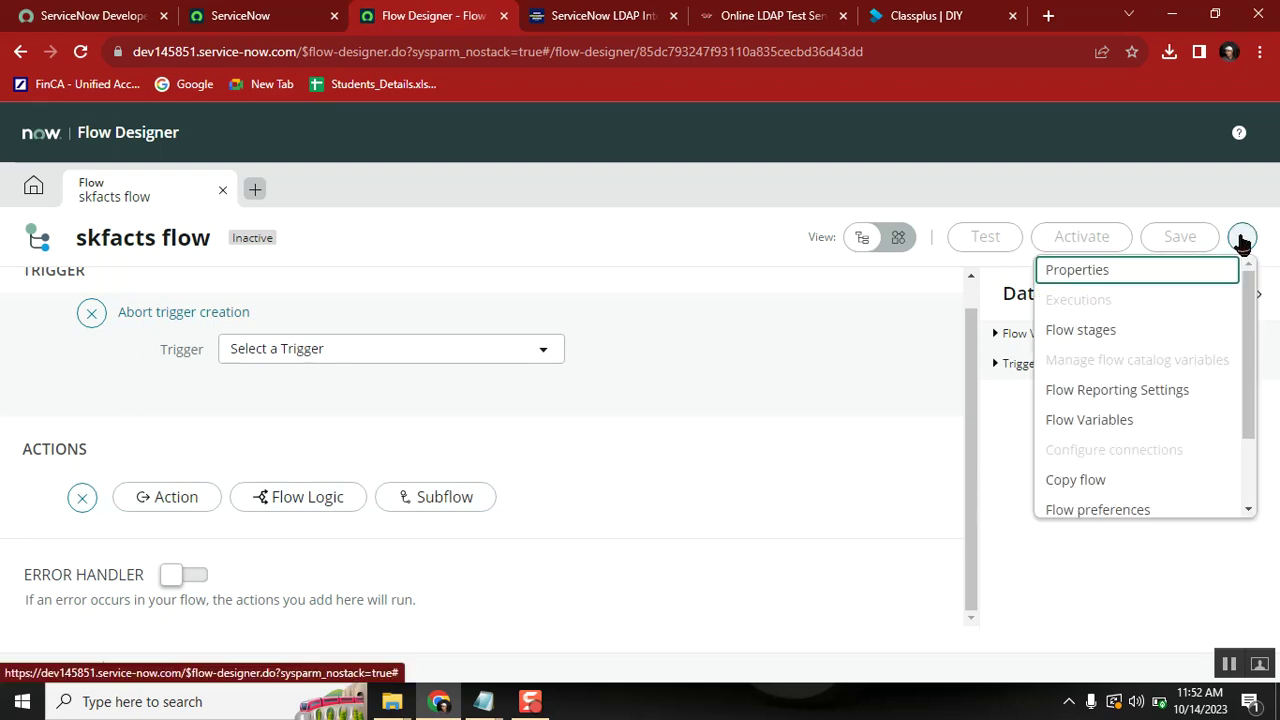
click(1248, 508)
click(1248, 278)
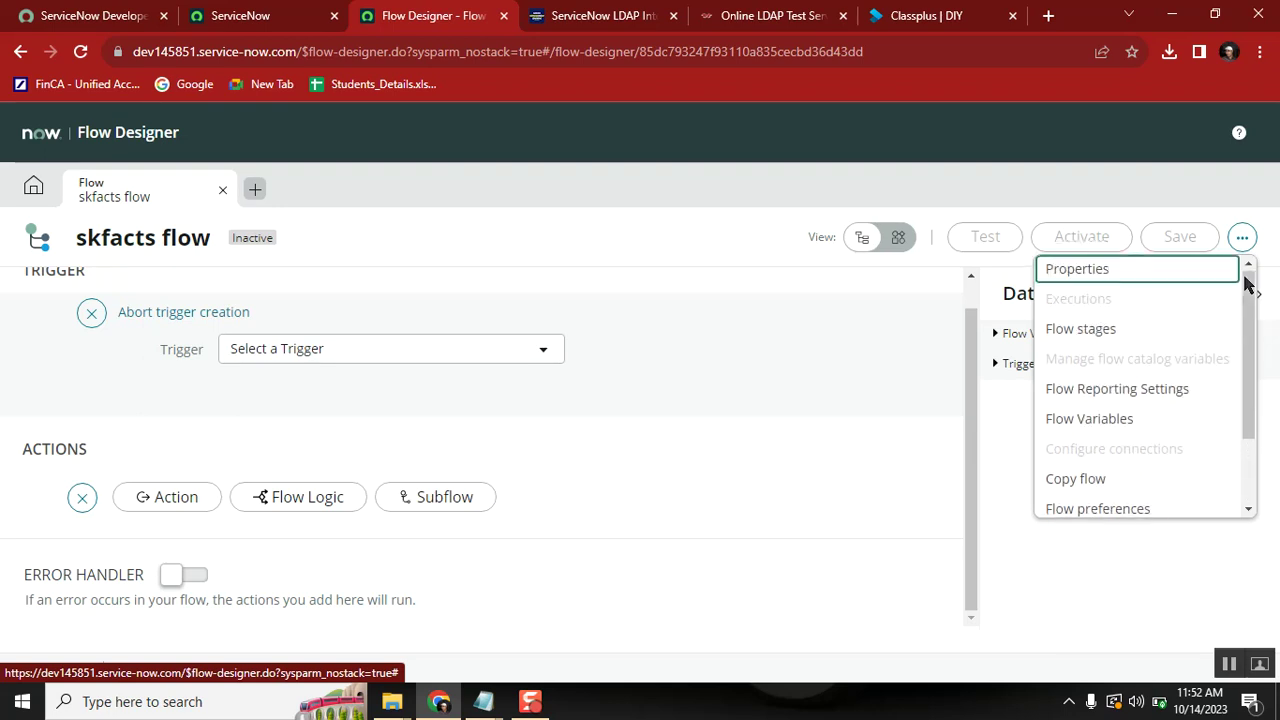
click(1249, 508)
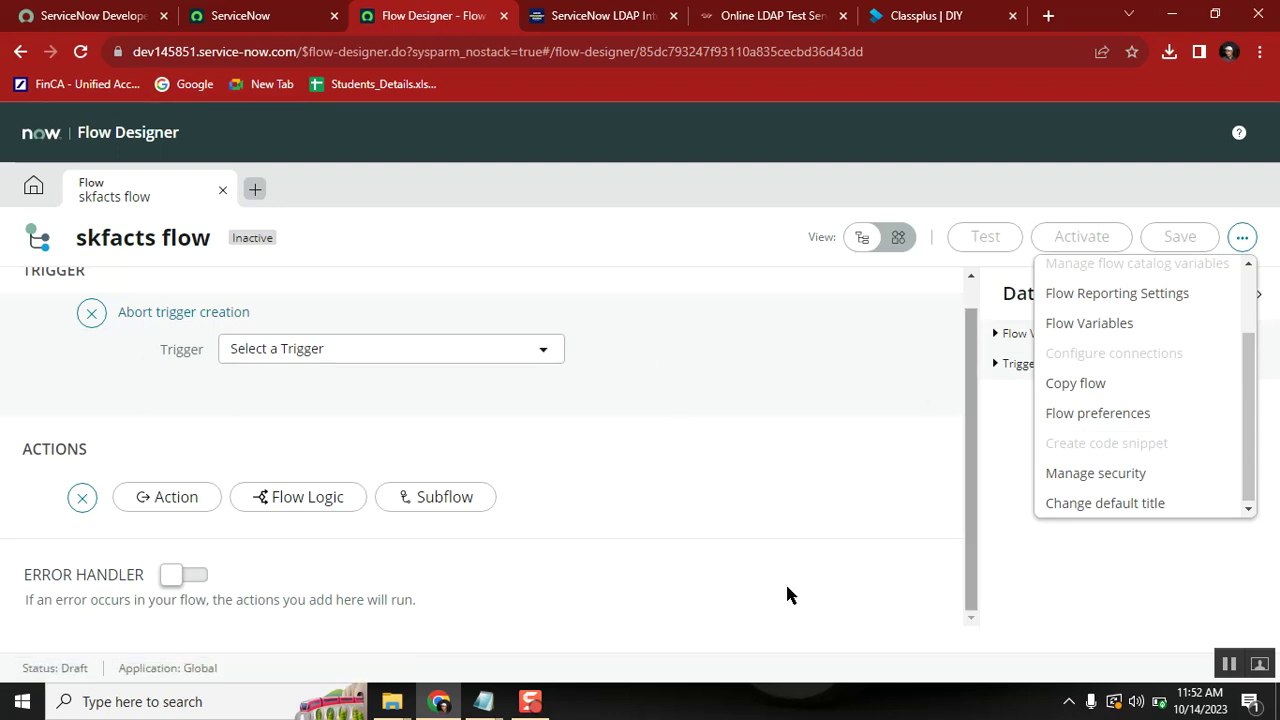
Step: Search the actions for "jira" and examine the actions offered by the installed Jira spoke
click(189, 511)
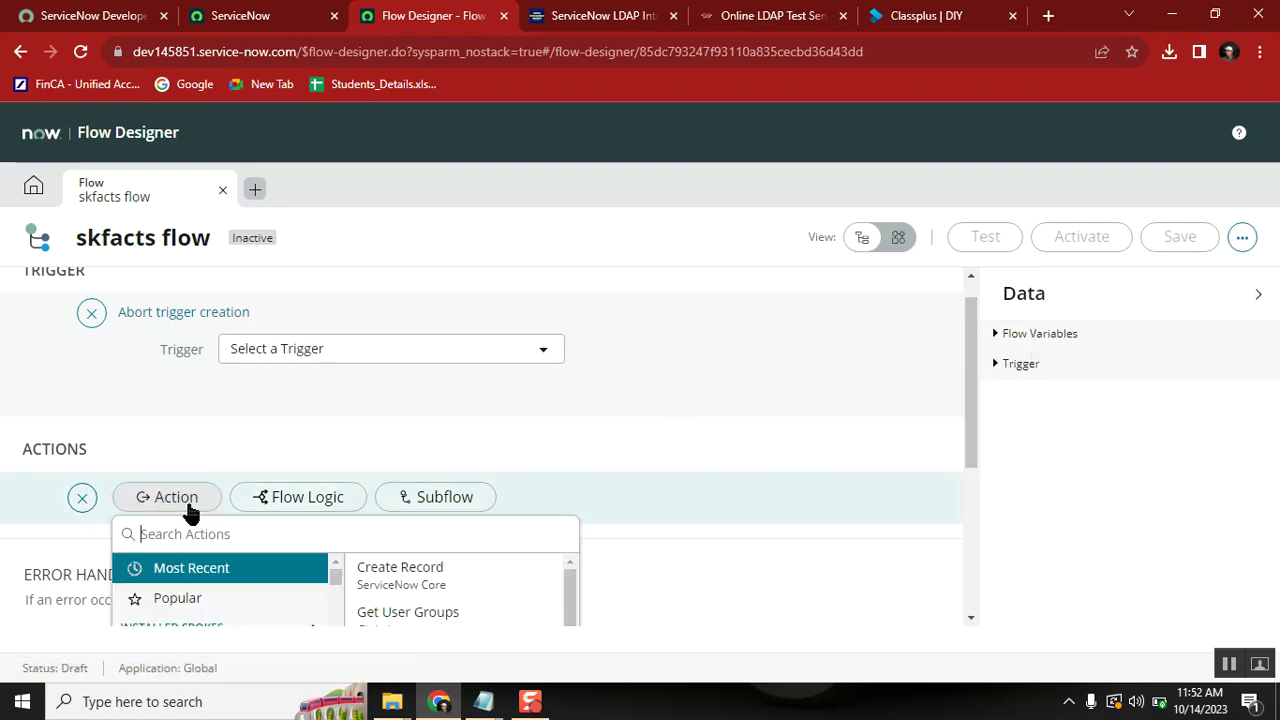
drag(971, 336, 980, 448)
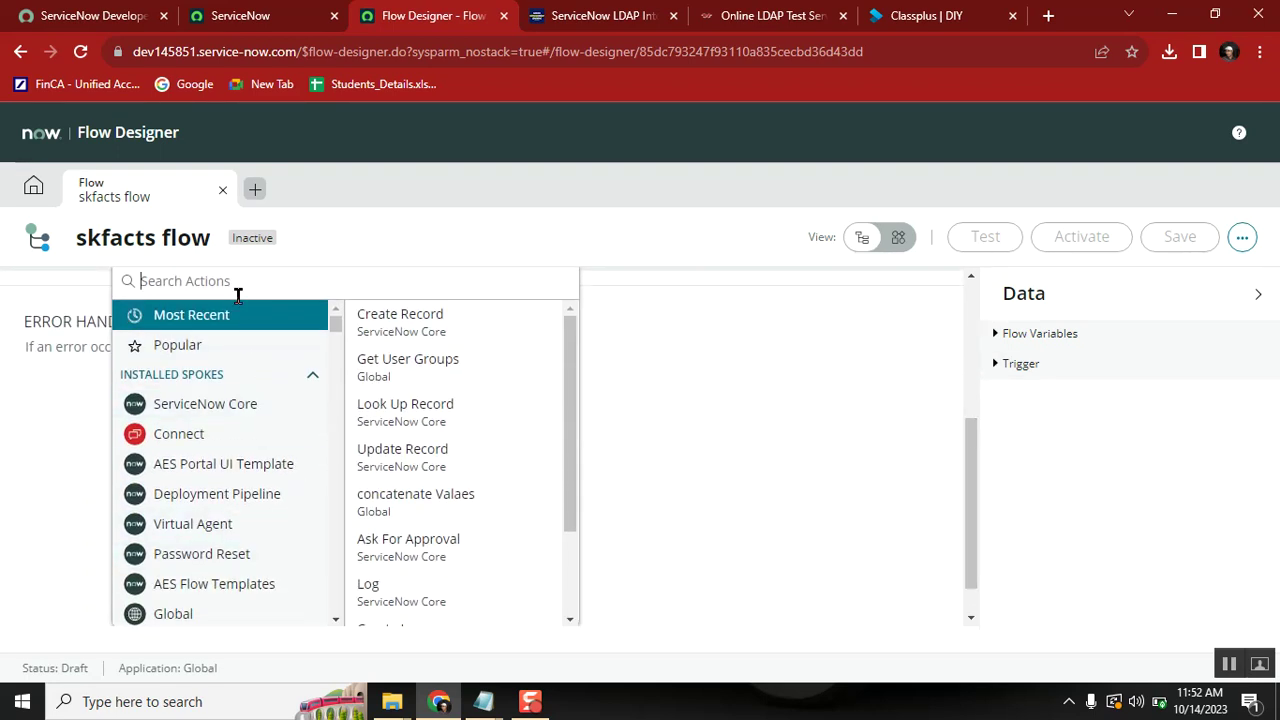
text(jira)
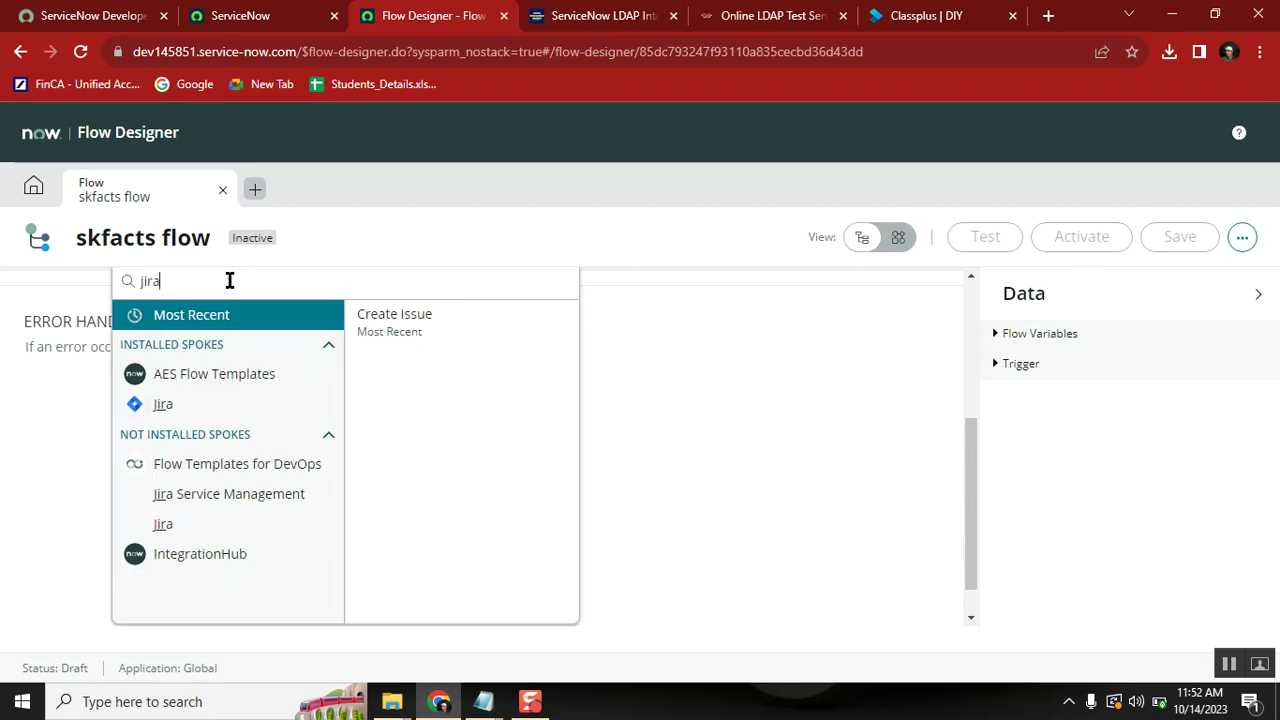
click(205, 403)
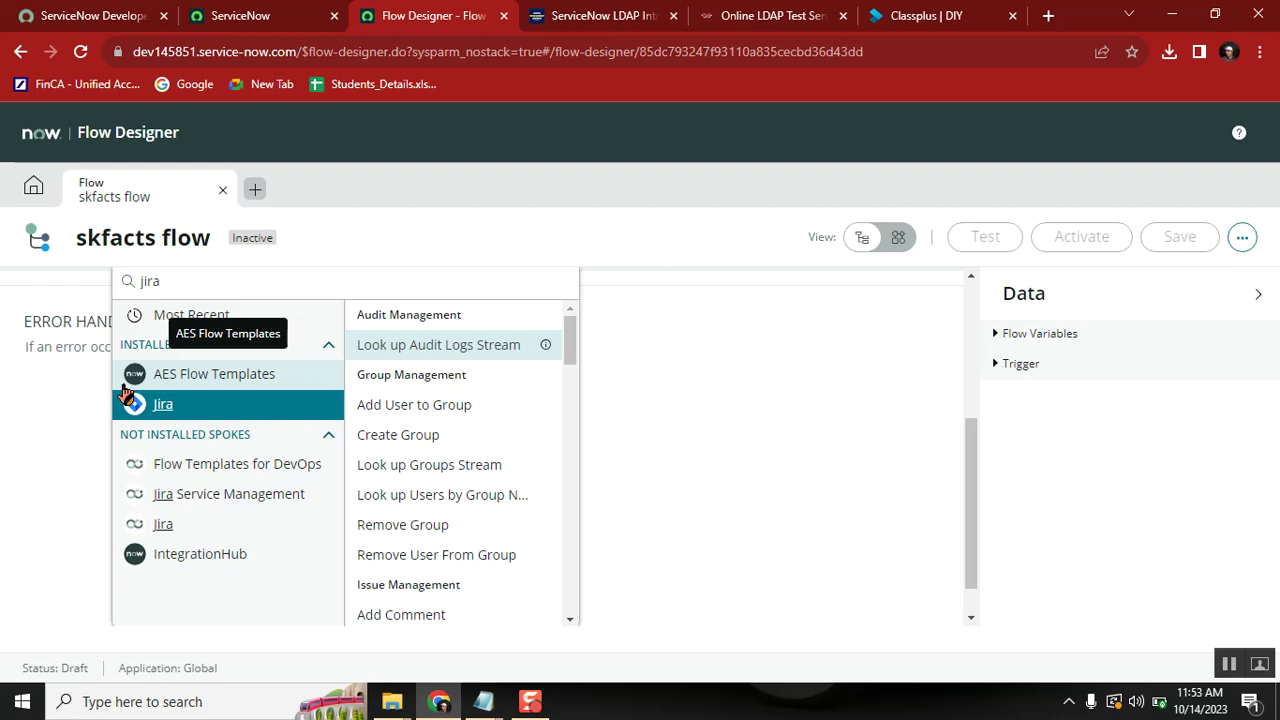
click(968, 296)
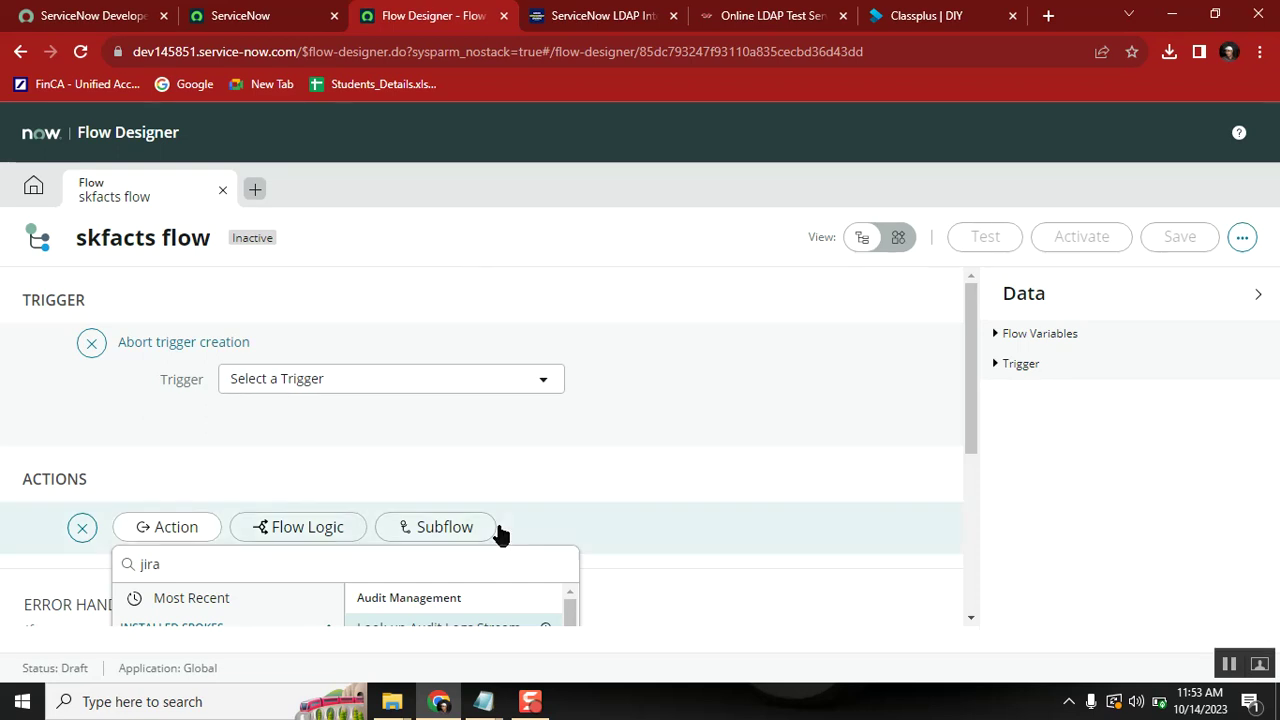
Step: Switch to the Flow Designer.txt notes in Notepad and bring the full list of course topics into view
mouse_move(487, 706)
click(559, 585)
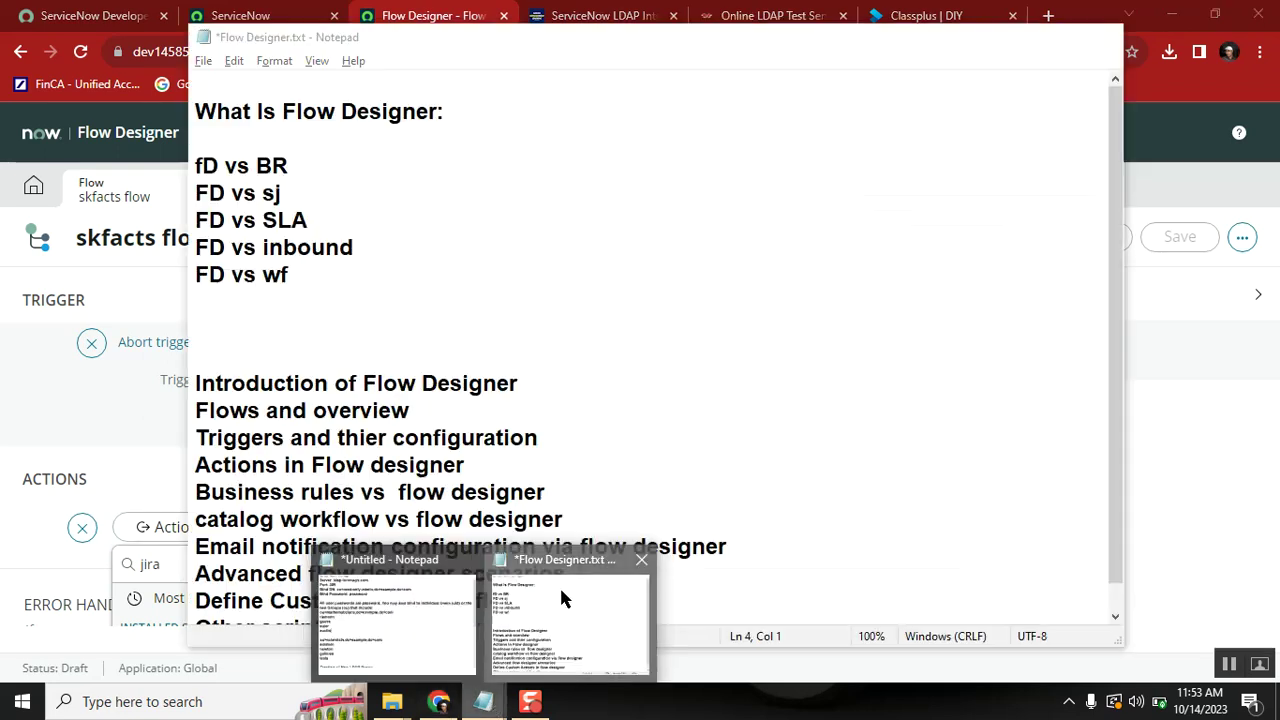
click(398, 309)
key(Down)
key(Down)
key(Down)
key(Down)
key(Down)
key(Down)
key(Down)
key(Down)
key(Down)
key(Down)
key(Down)
key(Down)
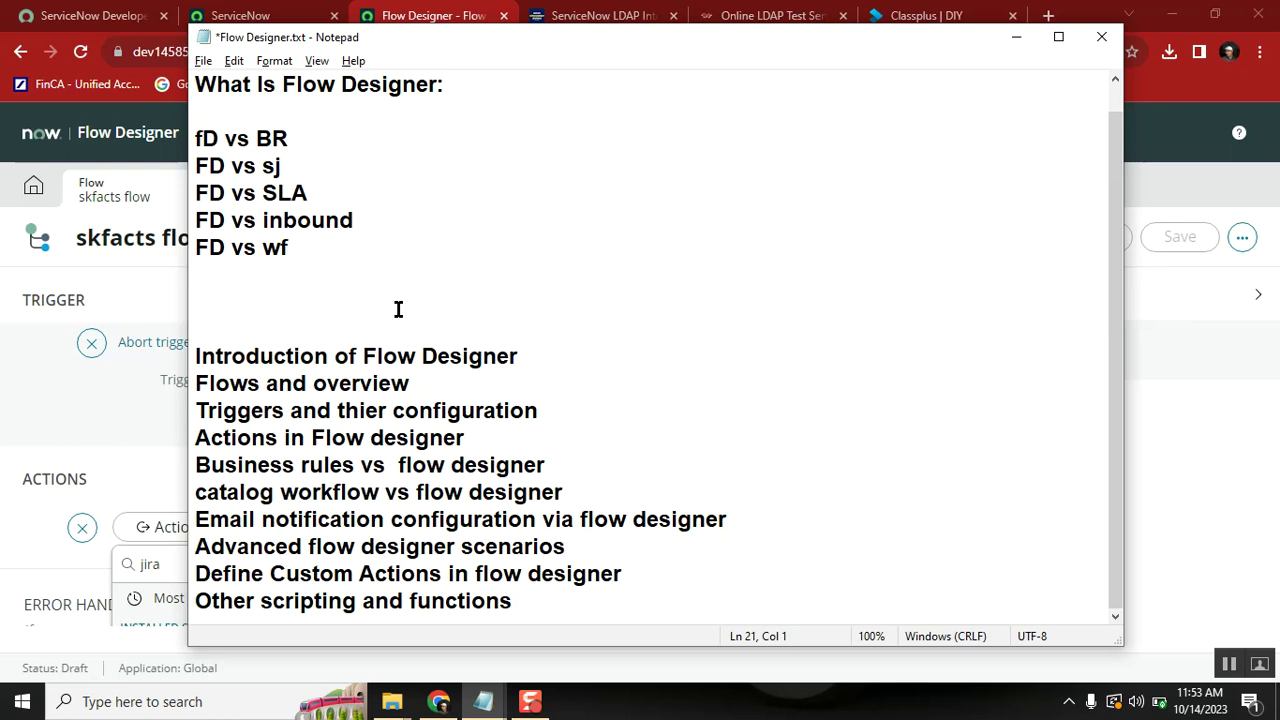
Step: Go through the course topics line by line, from Introduction of Flow Designer to Define Custom Actions in flow designer
double_click(457, 502)
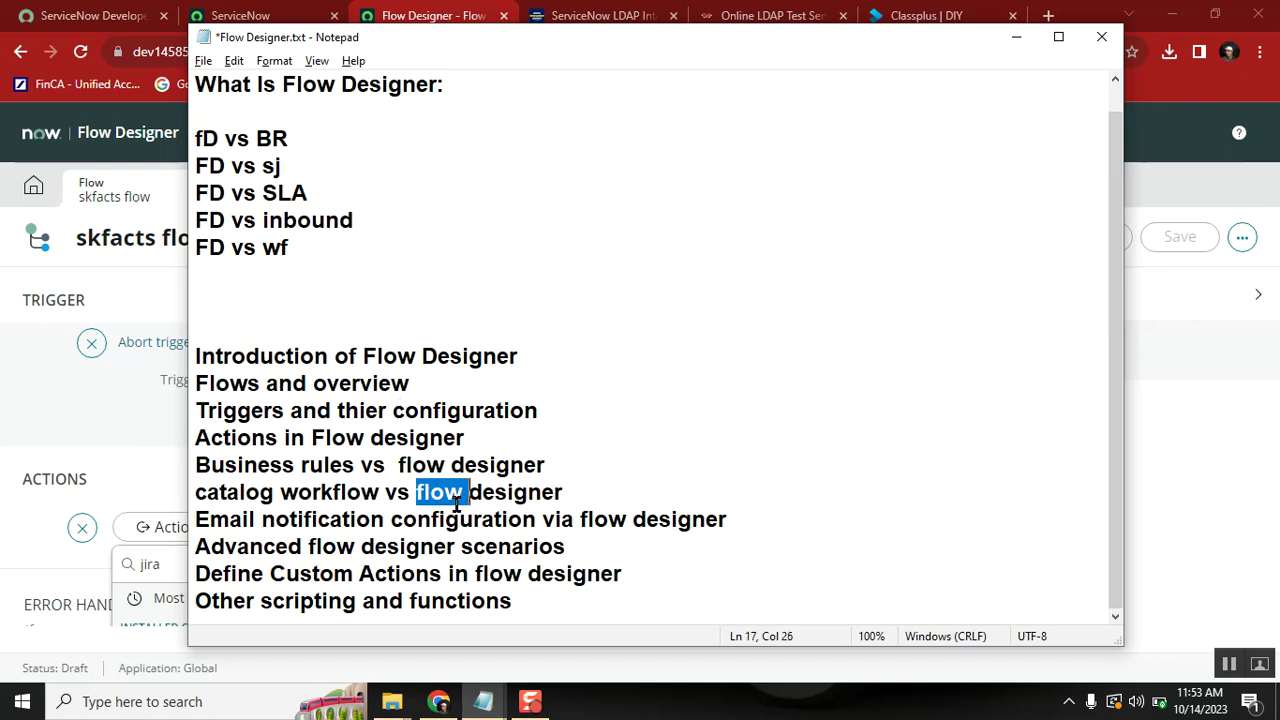
double_click(392, 350)
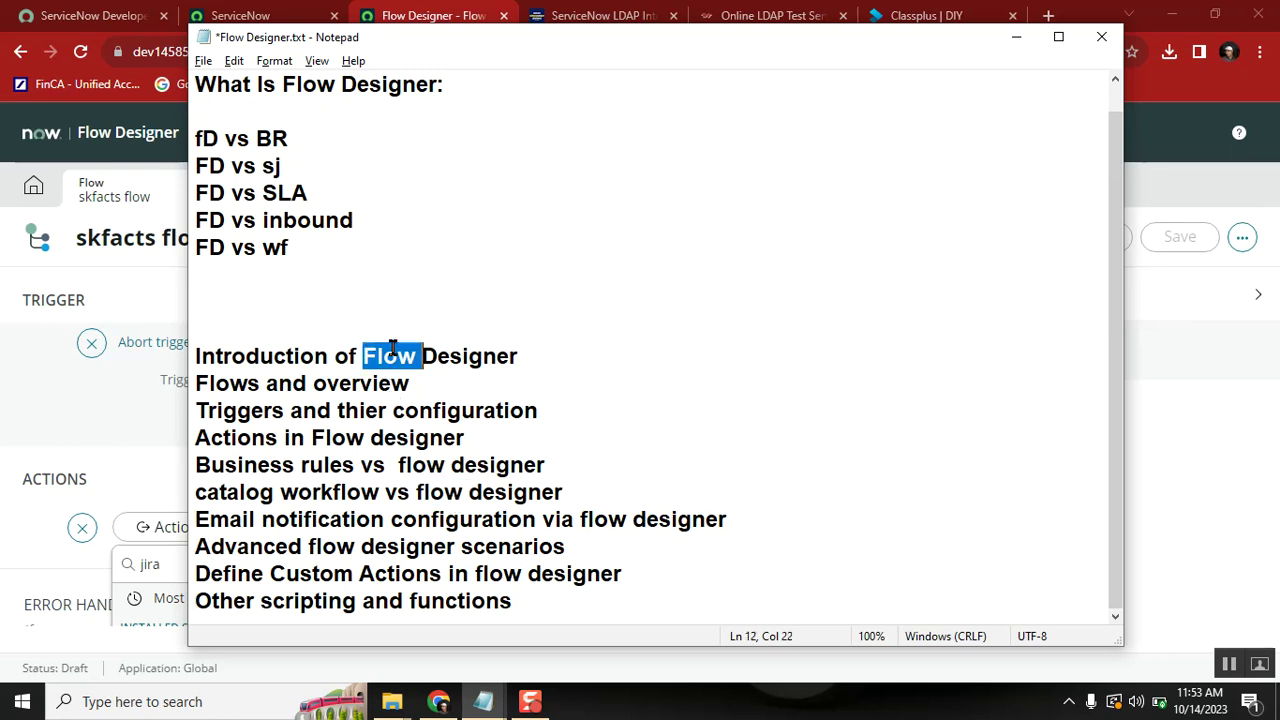
double_click(246, 388)
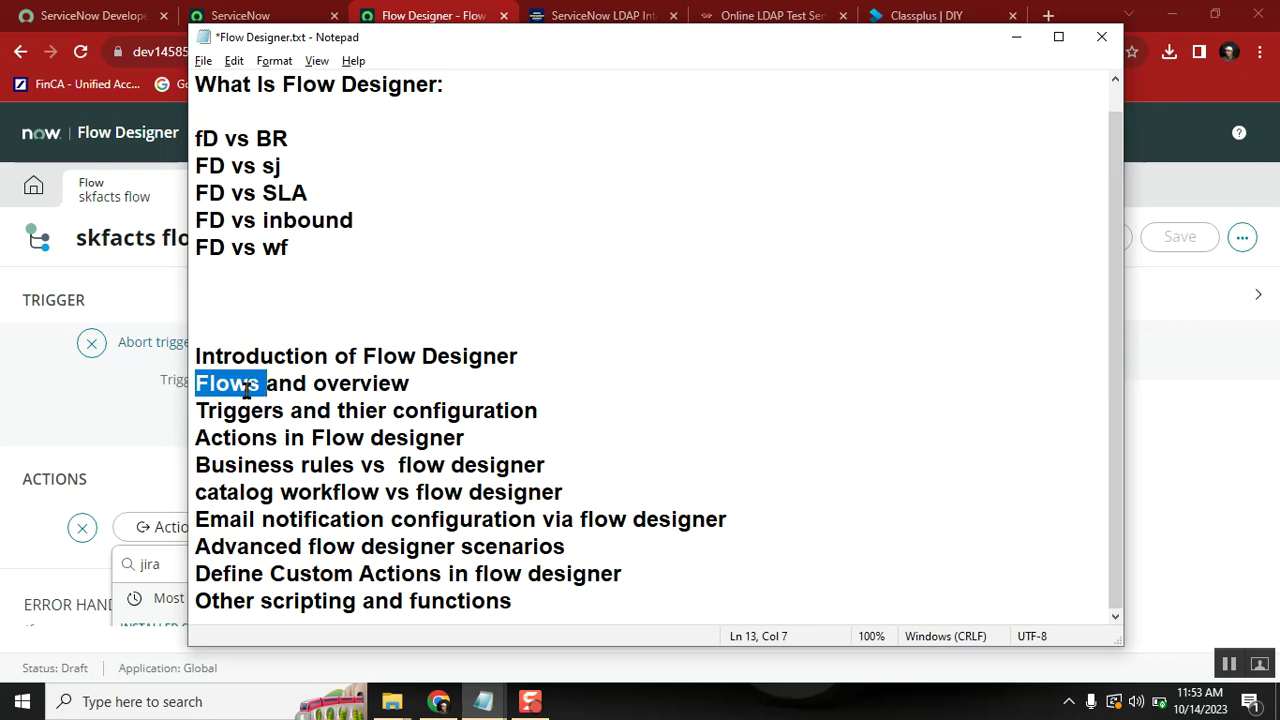
double_click(228, 414)
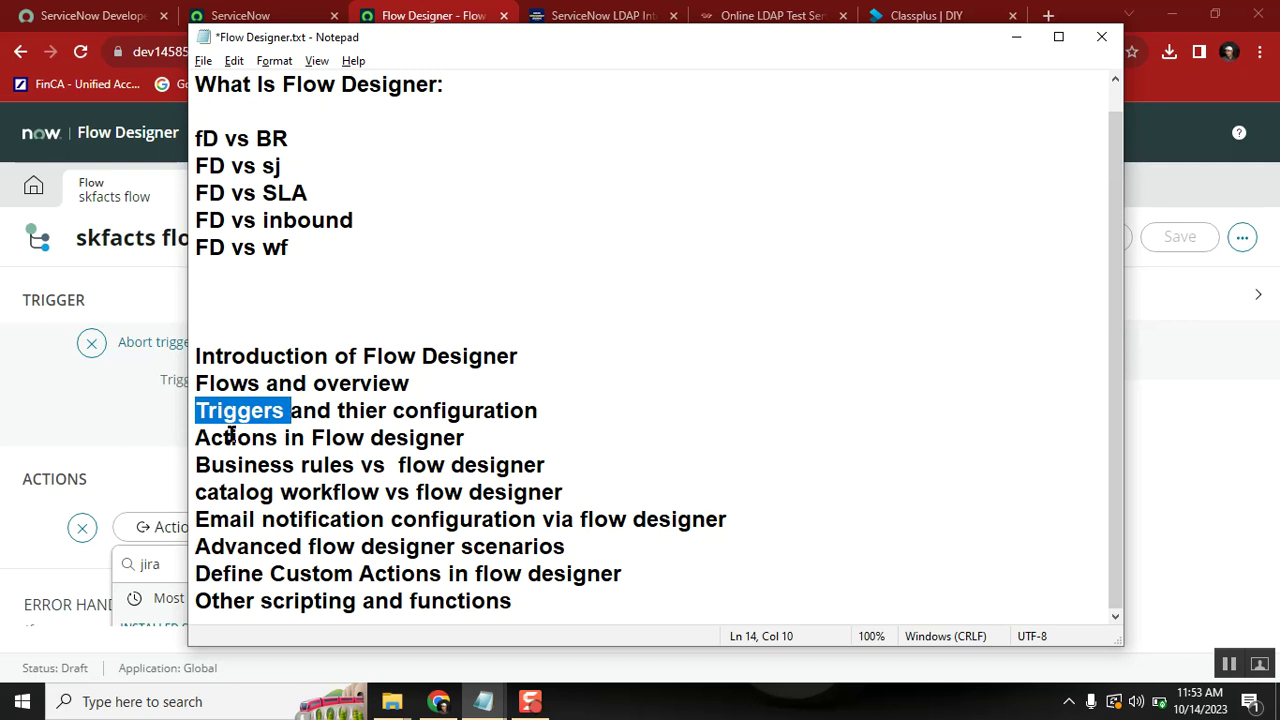
double_click(232, 437)
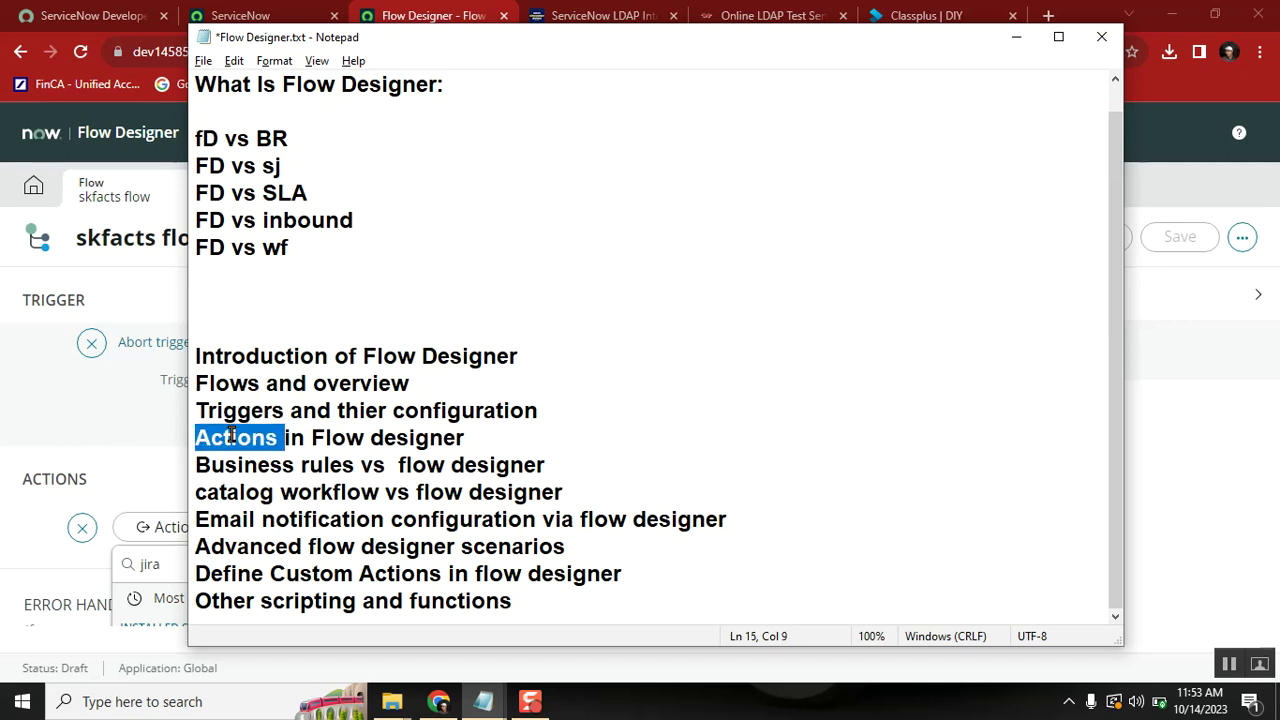
double_click(278, 462)
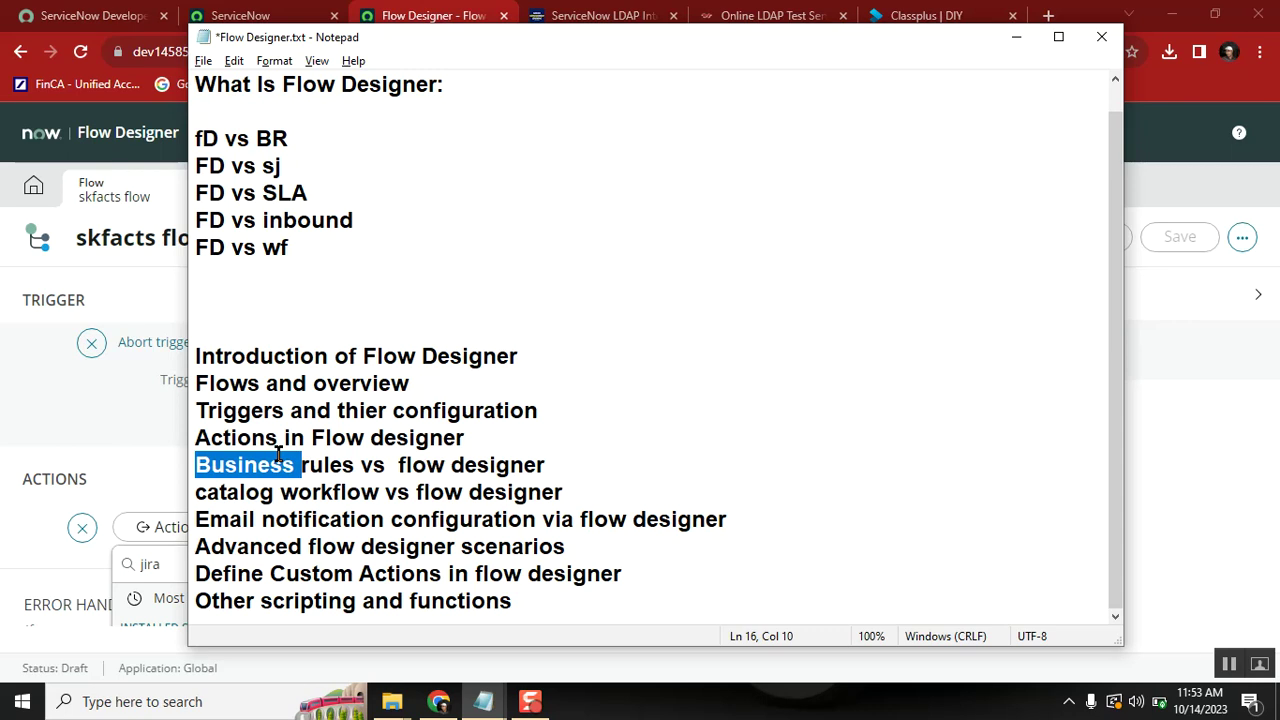
double_click(258, 491)
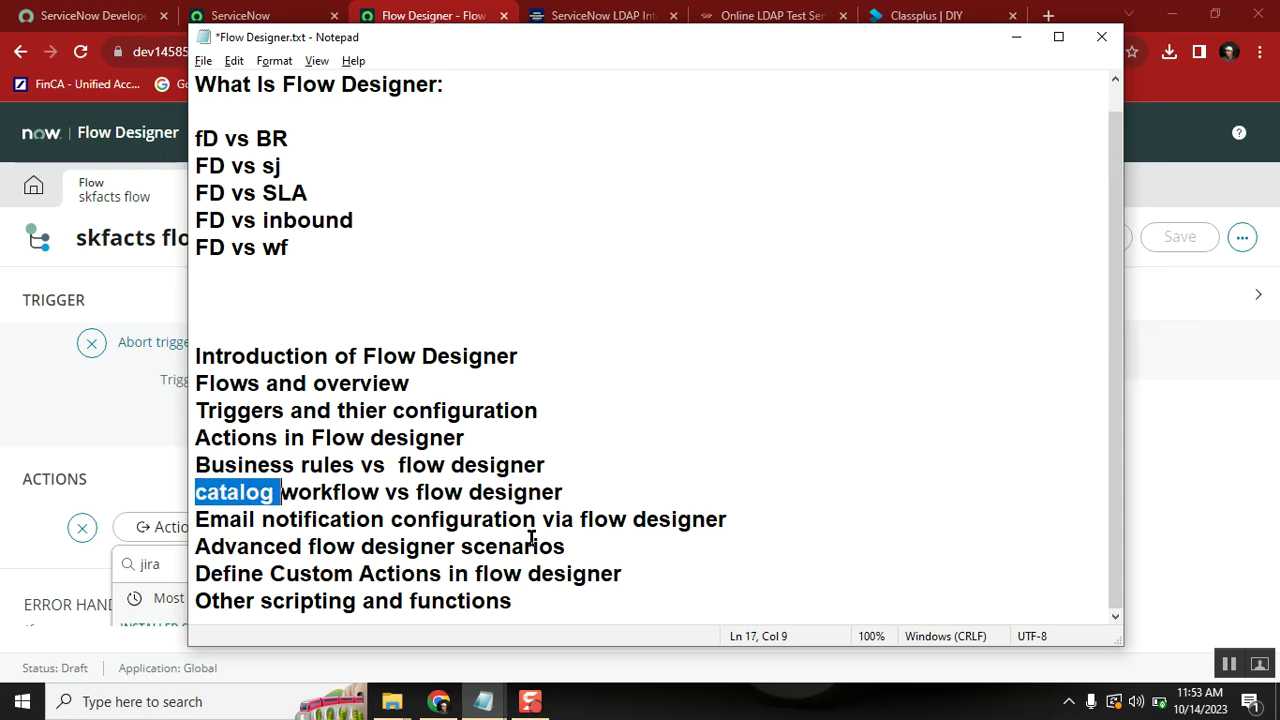
double_click(252, 520)
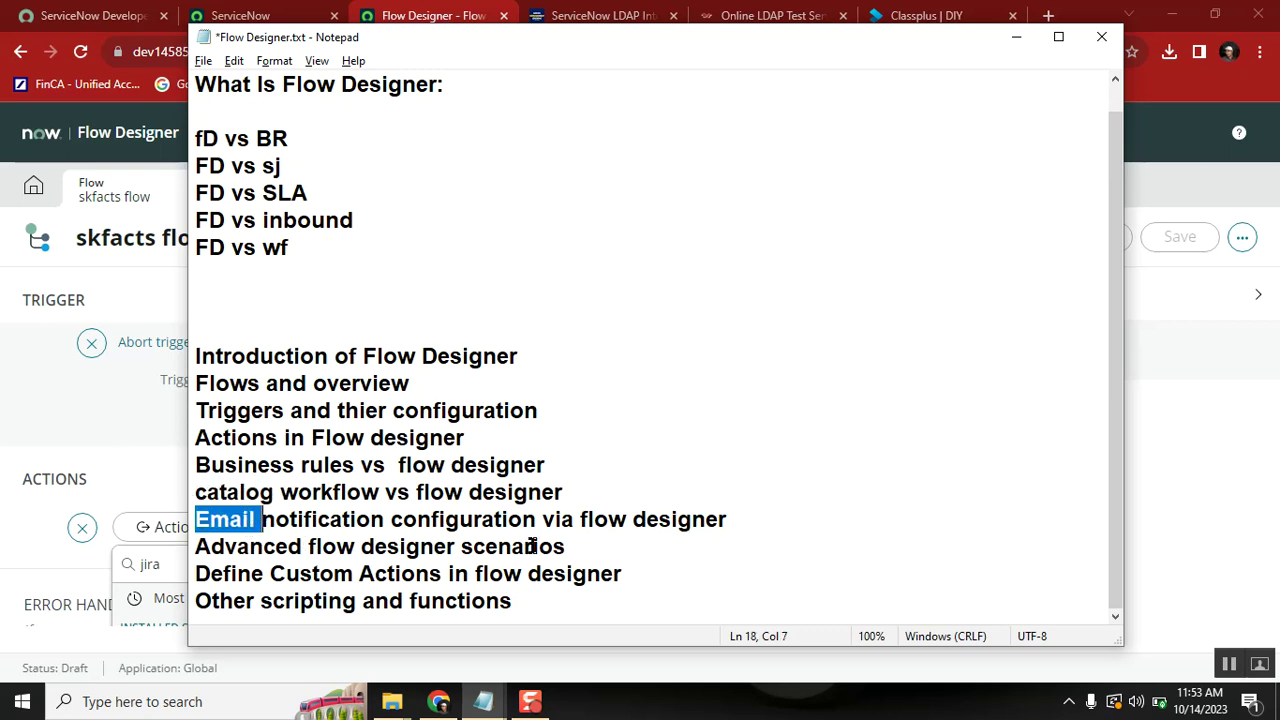
double_click(264, 546)
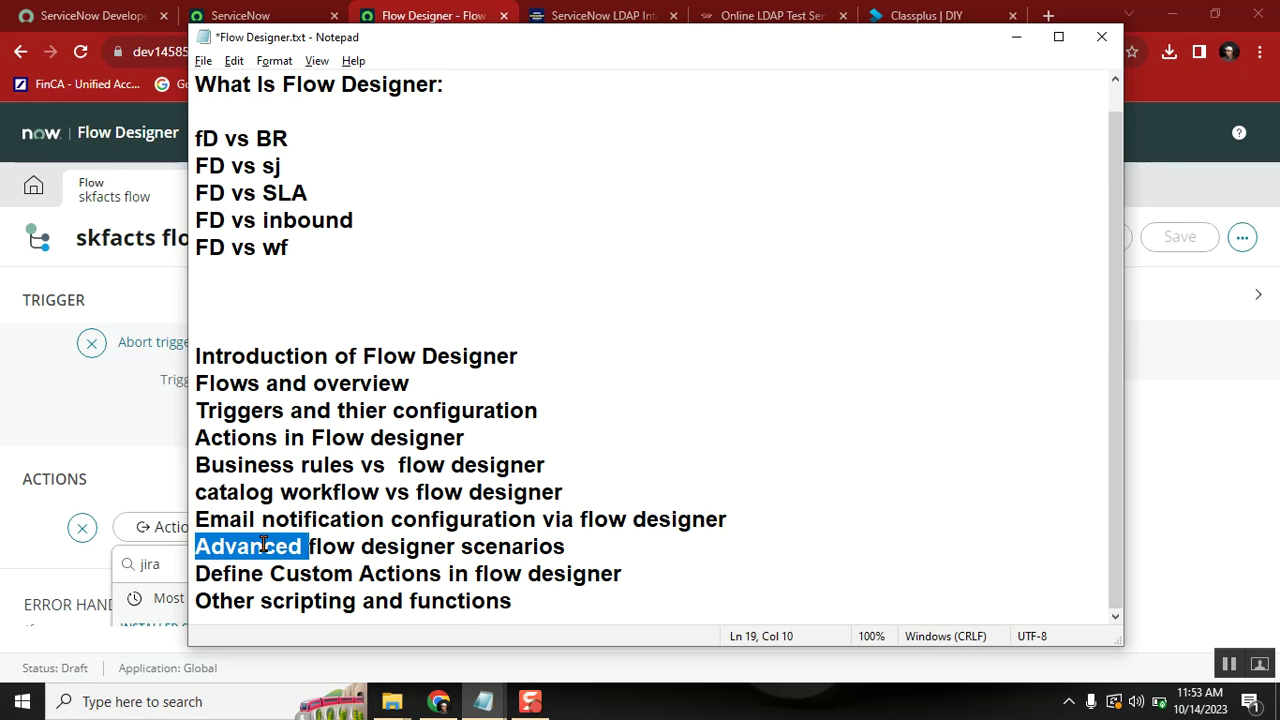
double_click(548, 575)
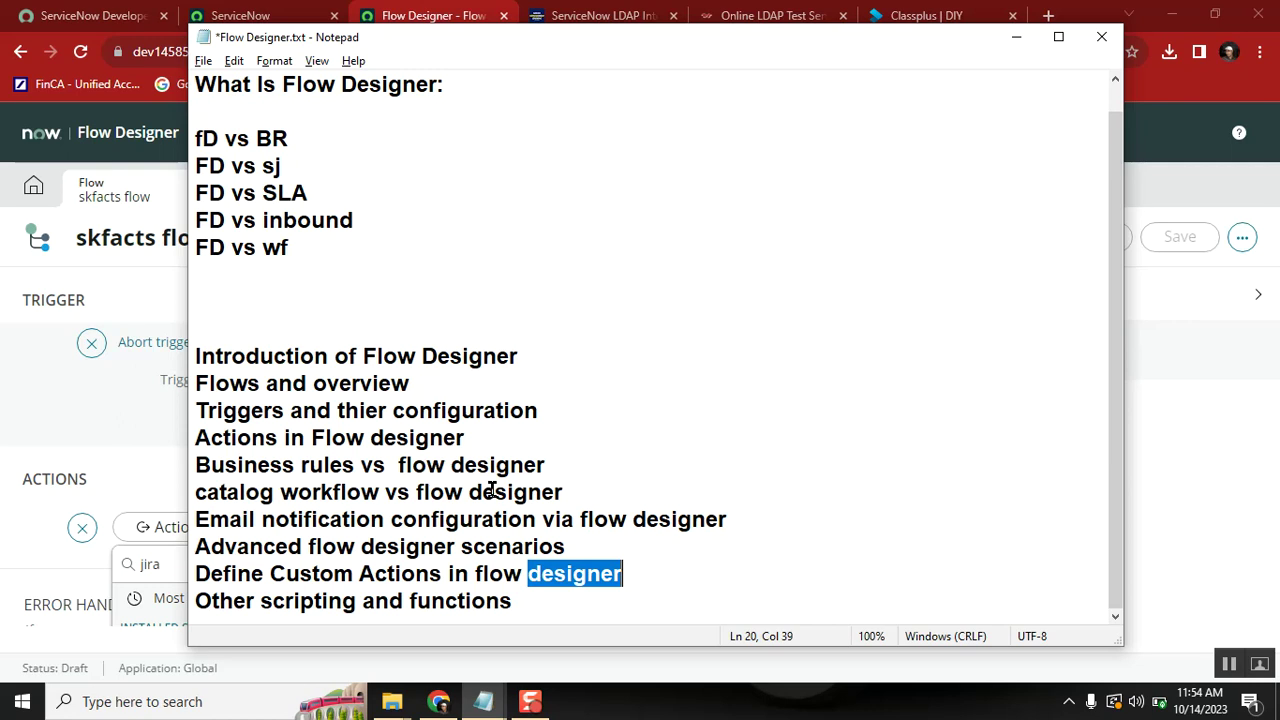
Step: Add two new blank lines after the "Other scripting and functions" topic
click(512, 596)
key(Return)
key(Return)
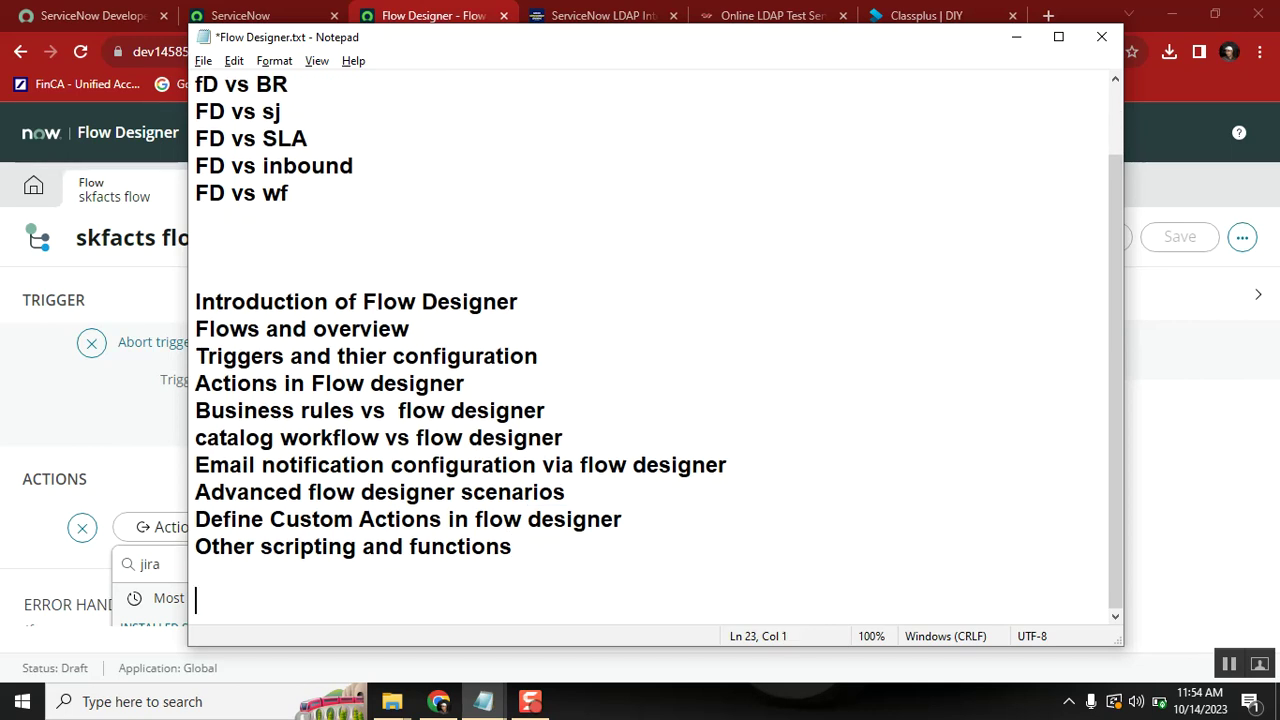
click(331, 464)
Step: Return to Flow Designer in Chrome to view the flow's additional options, and check the Flow Designer.txt notes once more
click(1154, 189)
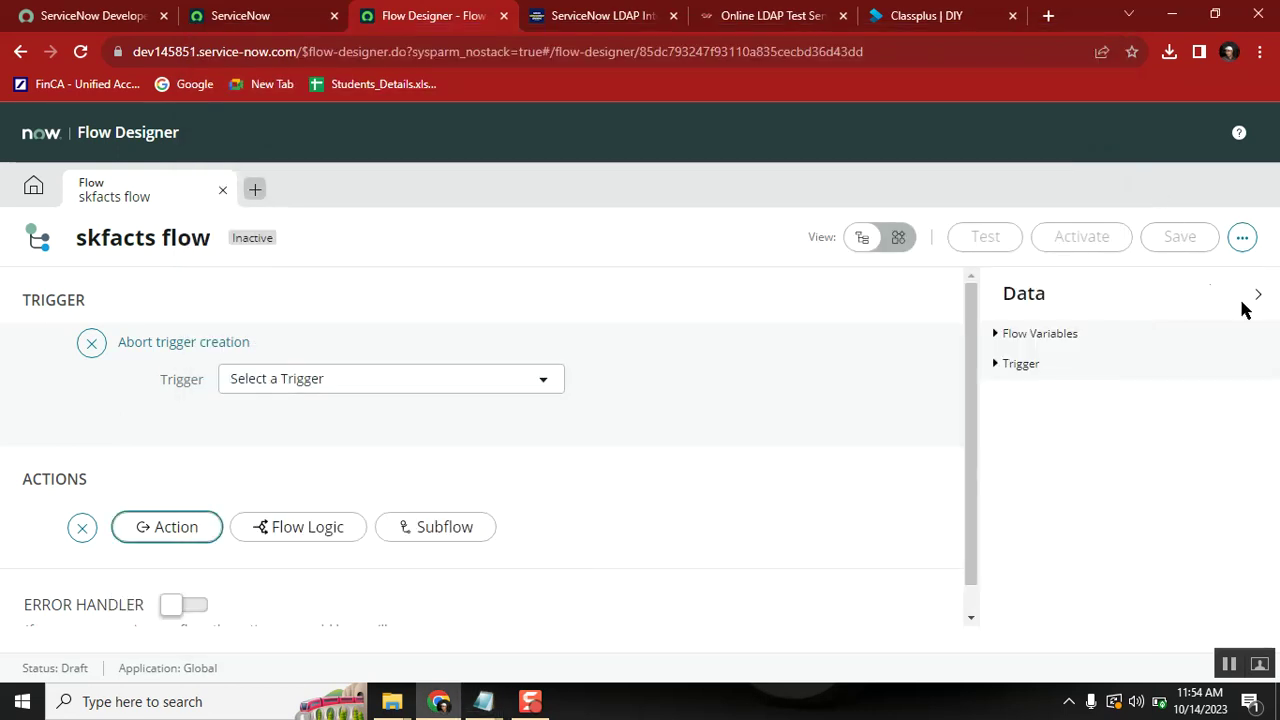
click(1242, 237)
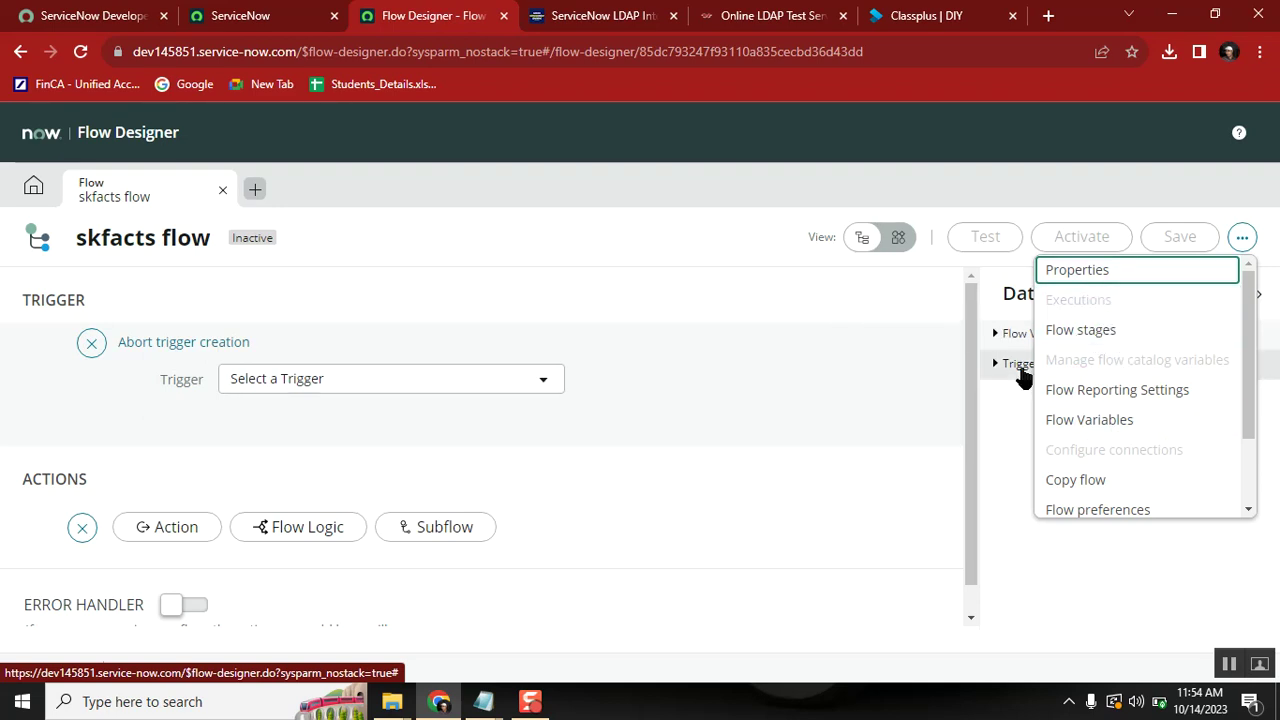
click(484, 705)
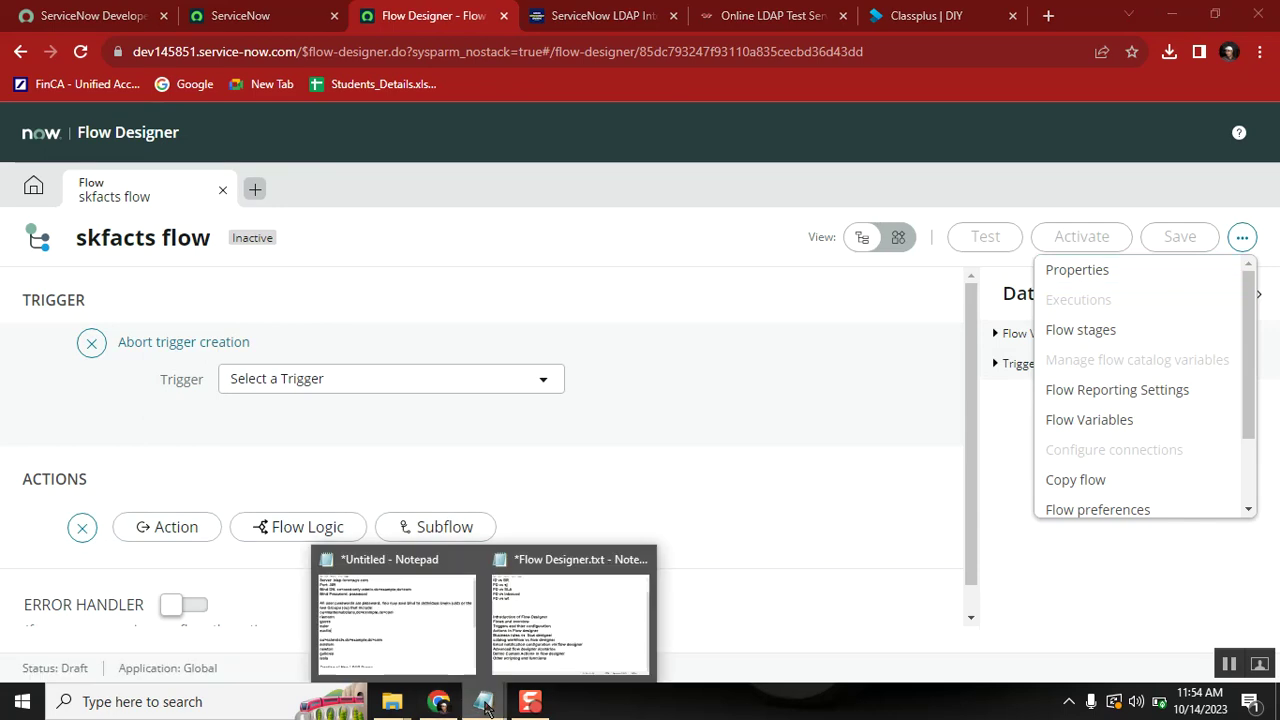
click(580, 610)
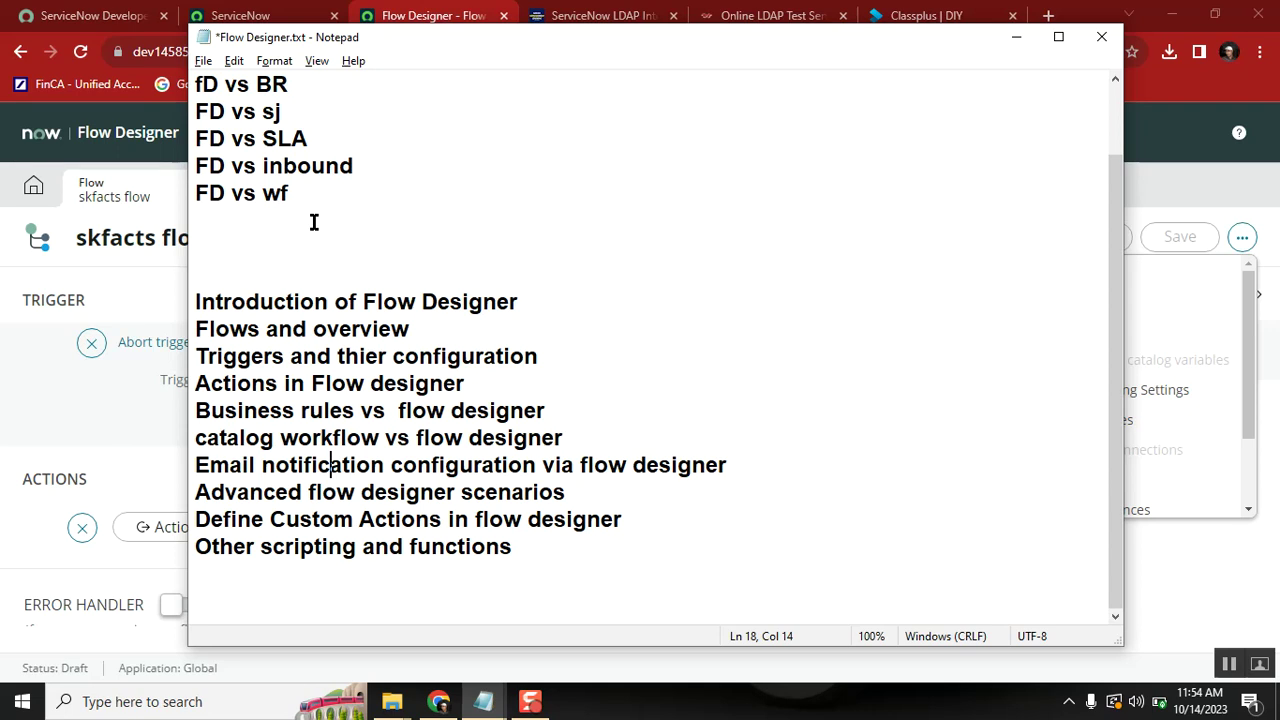
click(1186, 186)
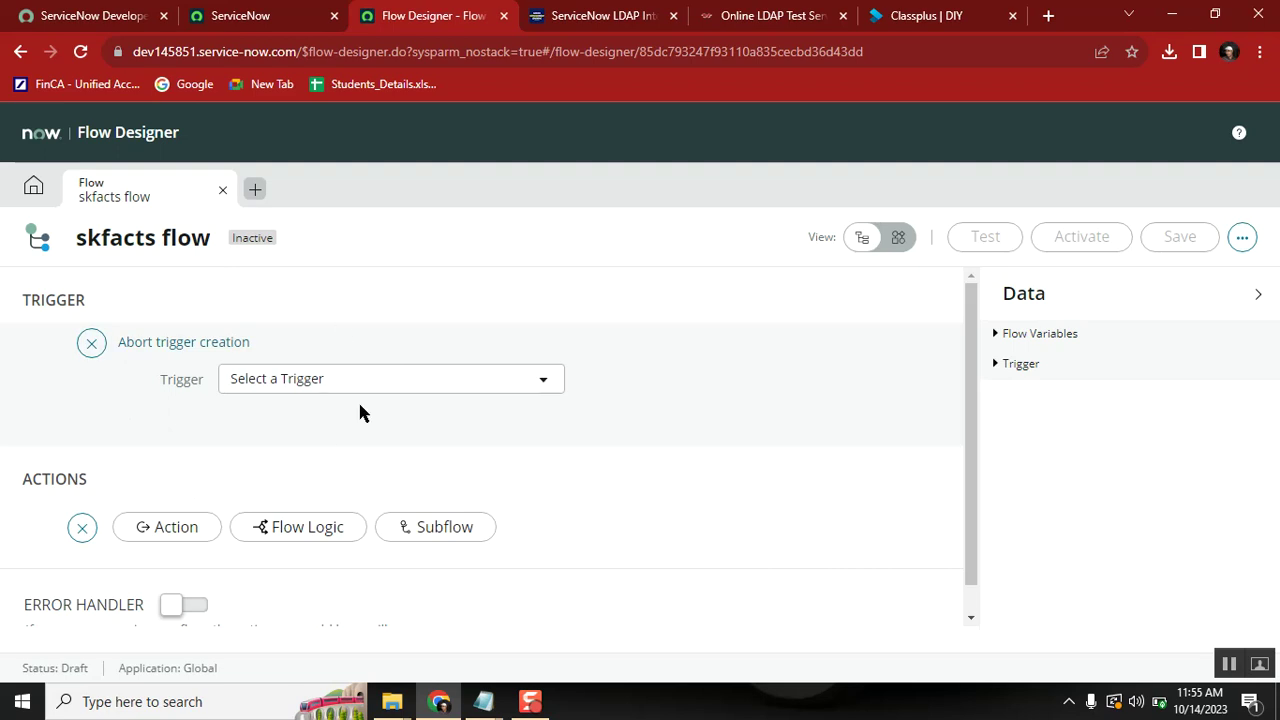
Step: Switch to Flow Designer.txt in Notepad and review the "What Is Flow Designer" heading and the comparisons with BR, sj, SLA, inbound and wf
mouse_move(483, 700)
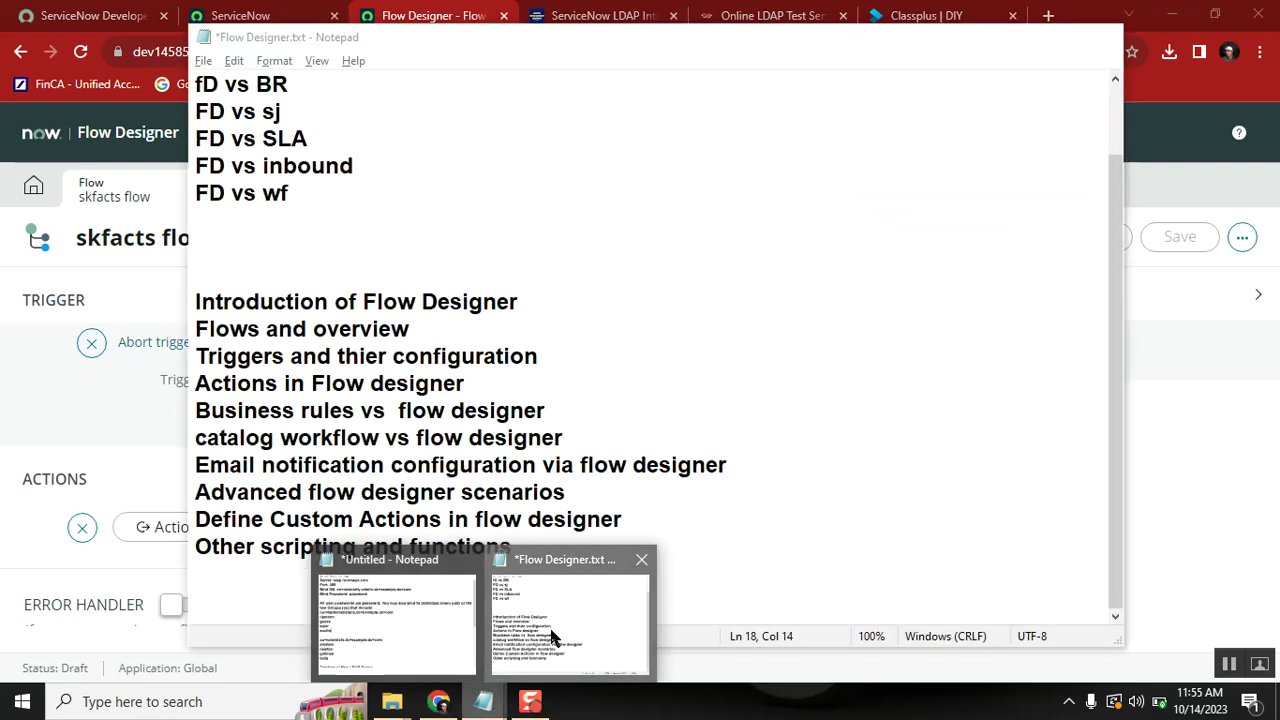
click(551, 632)
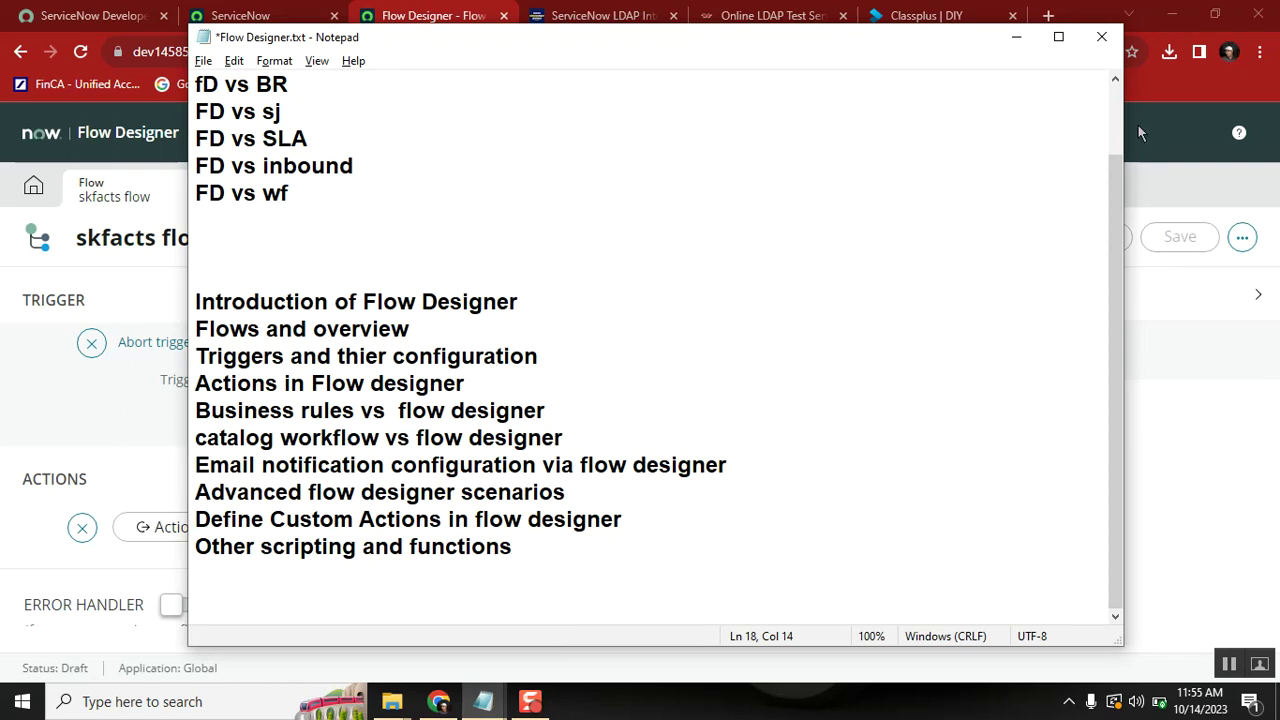
scroll(330, 465, up, 1)
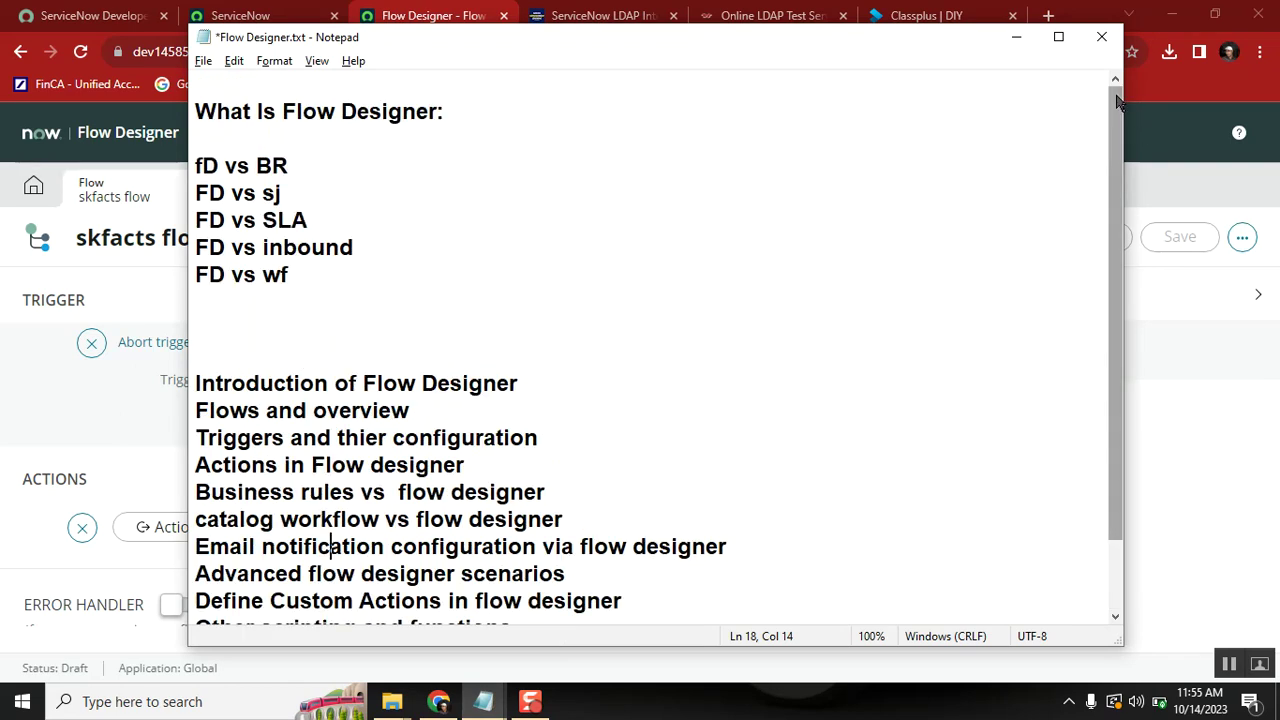
double_click(326, 117)
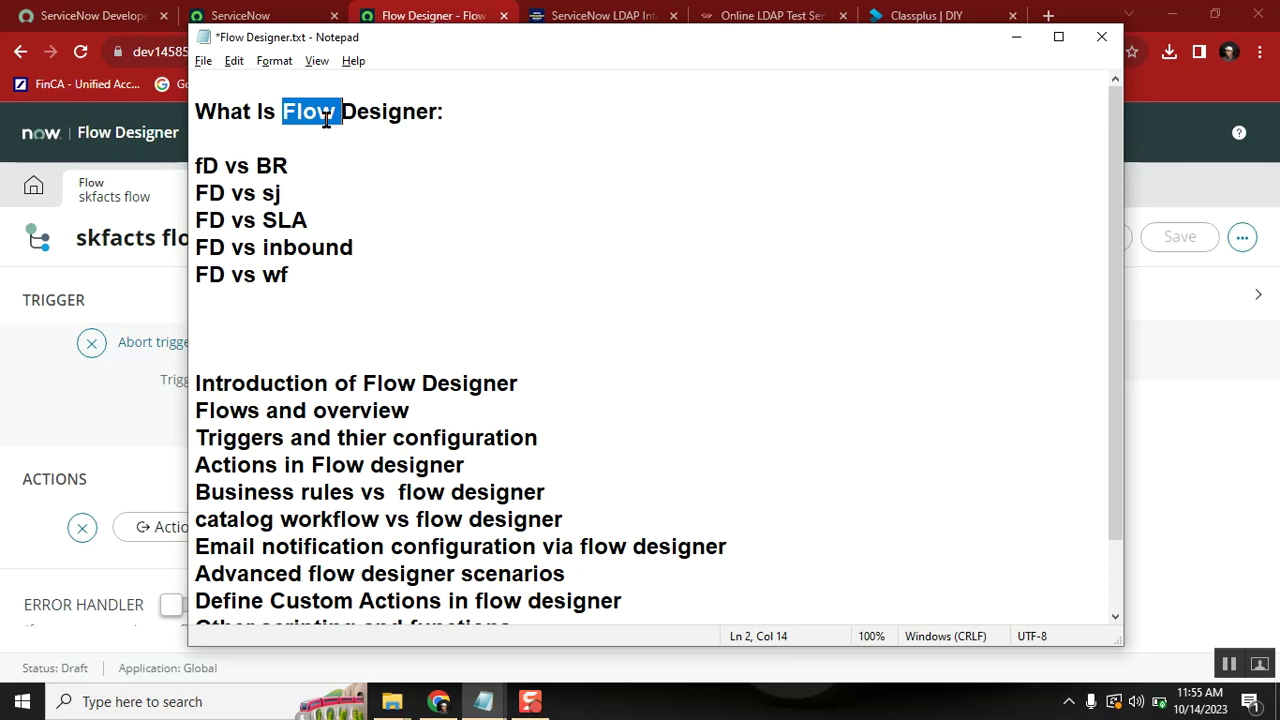
click(289, 276)
double_click(273, 277)
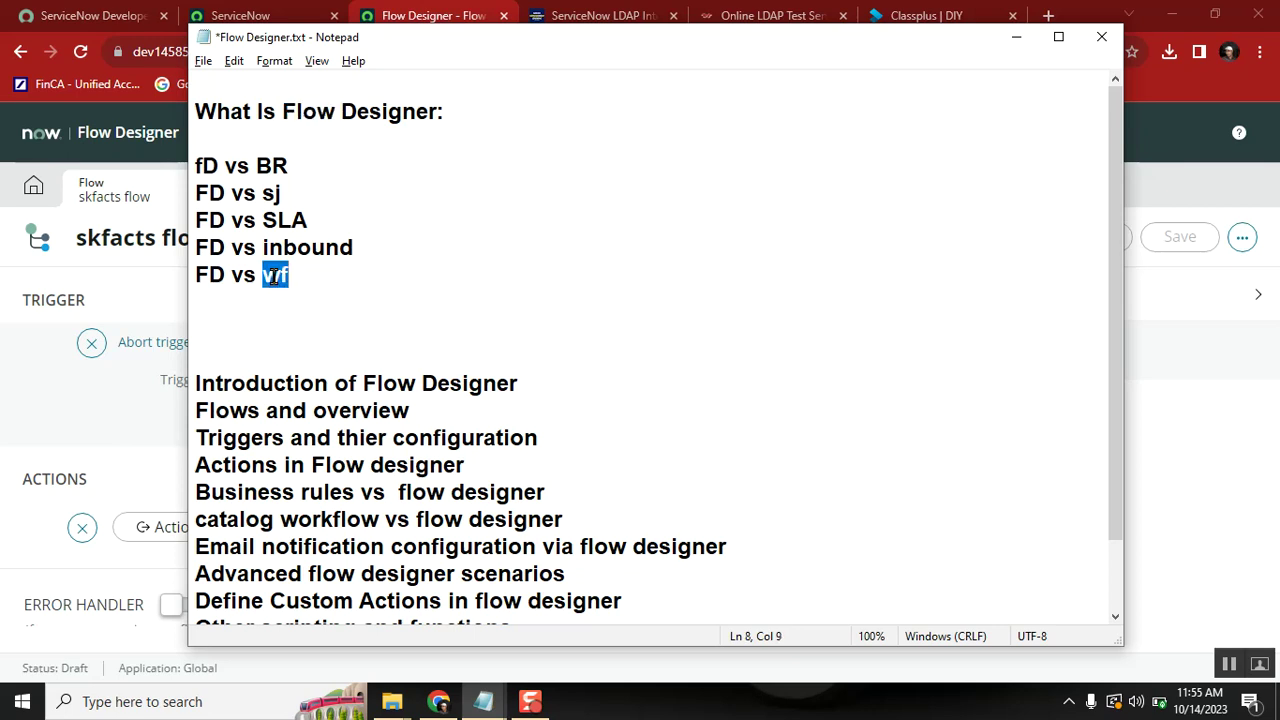
double_click(243, 166)
double_click(271, 194)
double_click(290, 222)
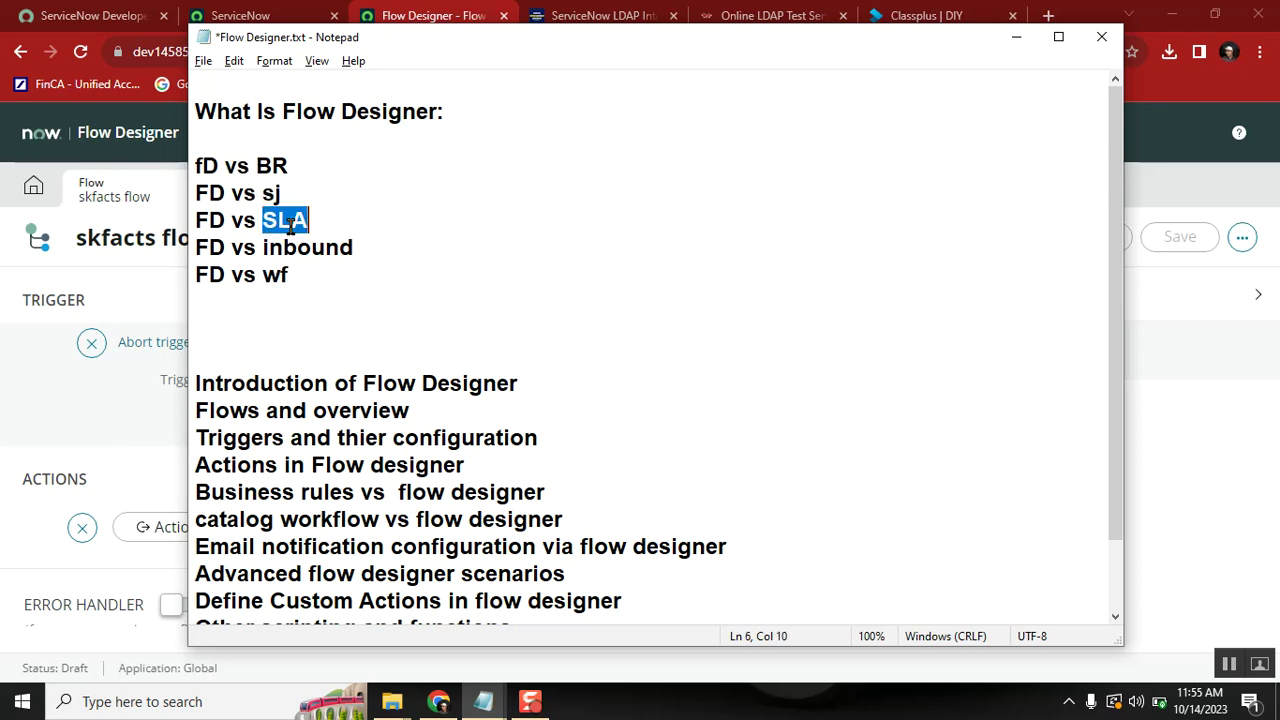
double_click(255, 193)
click(204, 381)
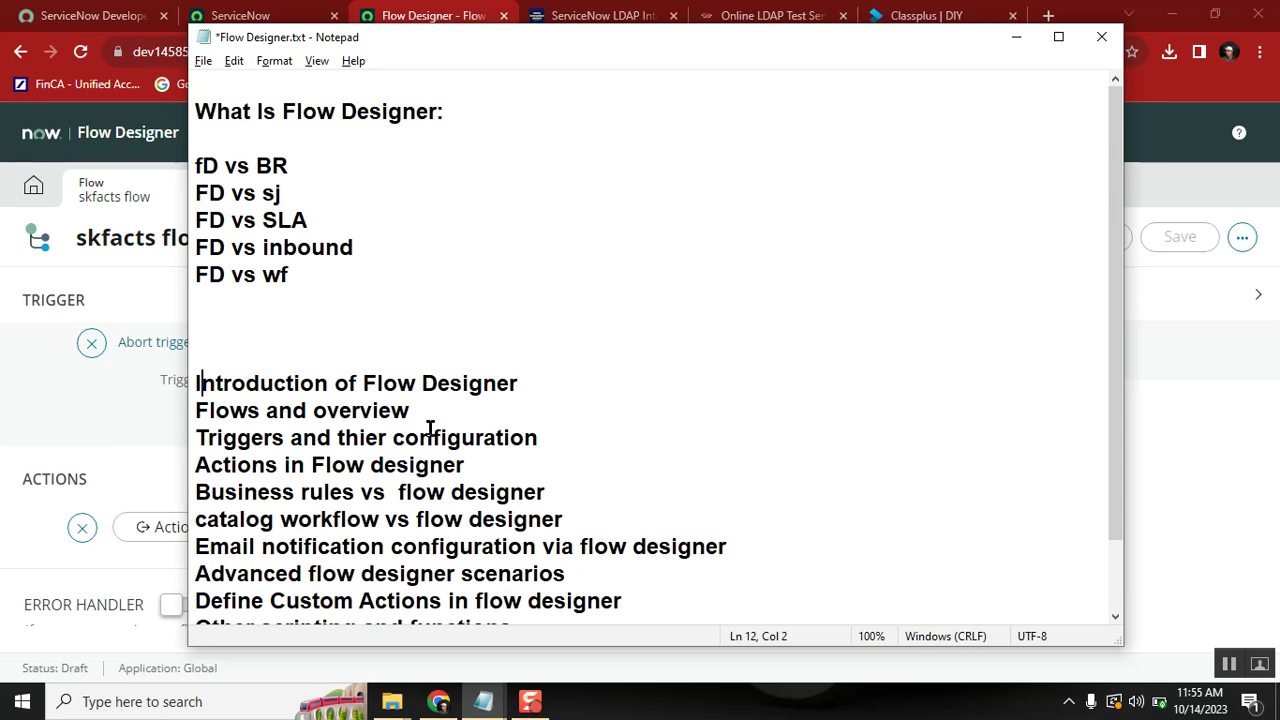
click(391, 360)
click(752, 372)
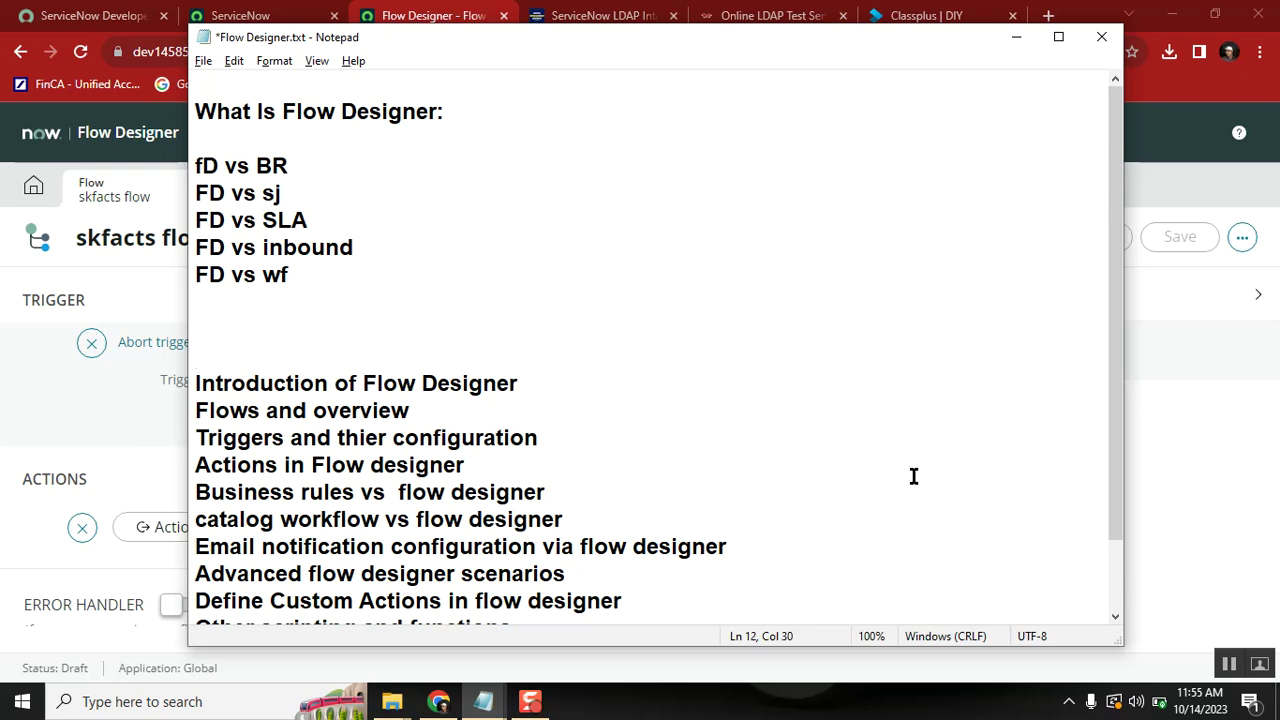